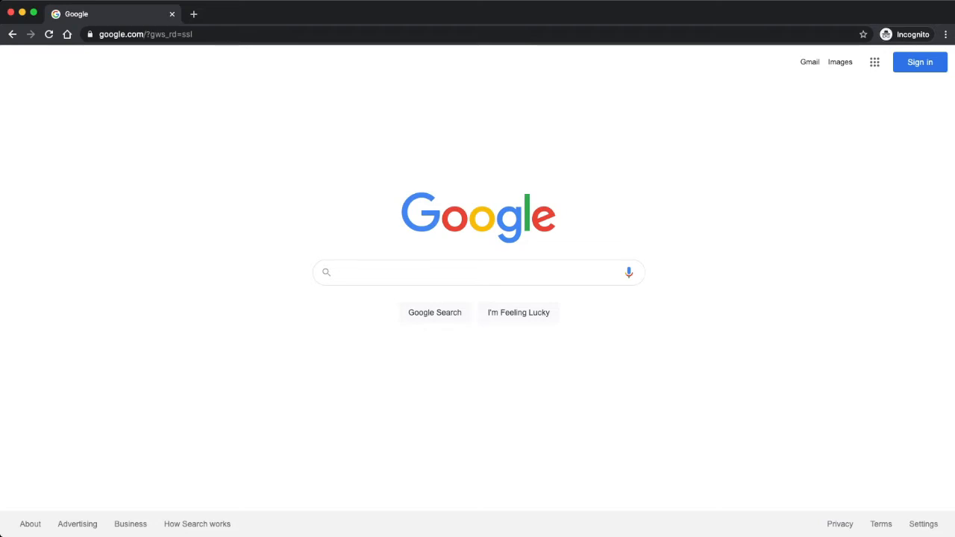
# Search the web for "download fusion 360" and view the intended-use options on Autodesk's Fusion 360 free trial page.
pyautogui.click(340, 273)
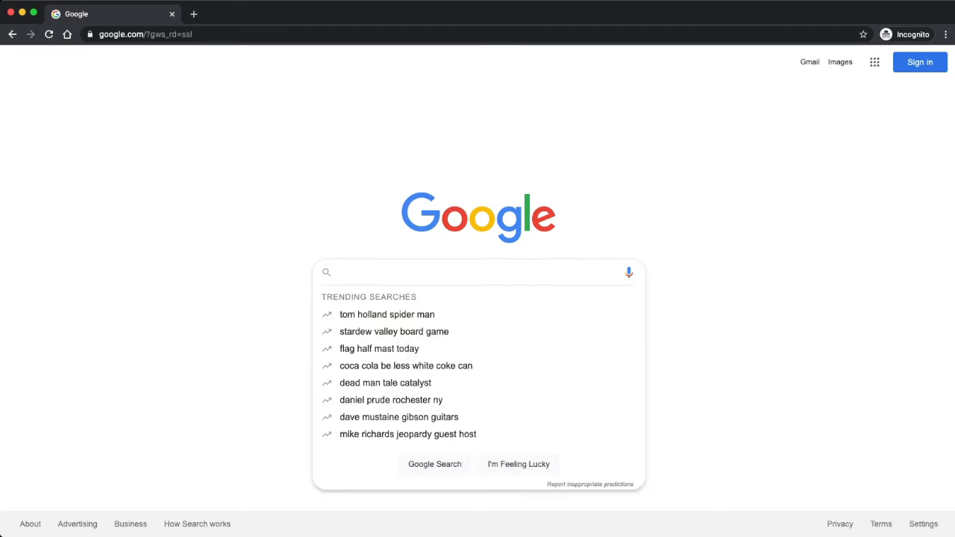
pyautogui.write('download')
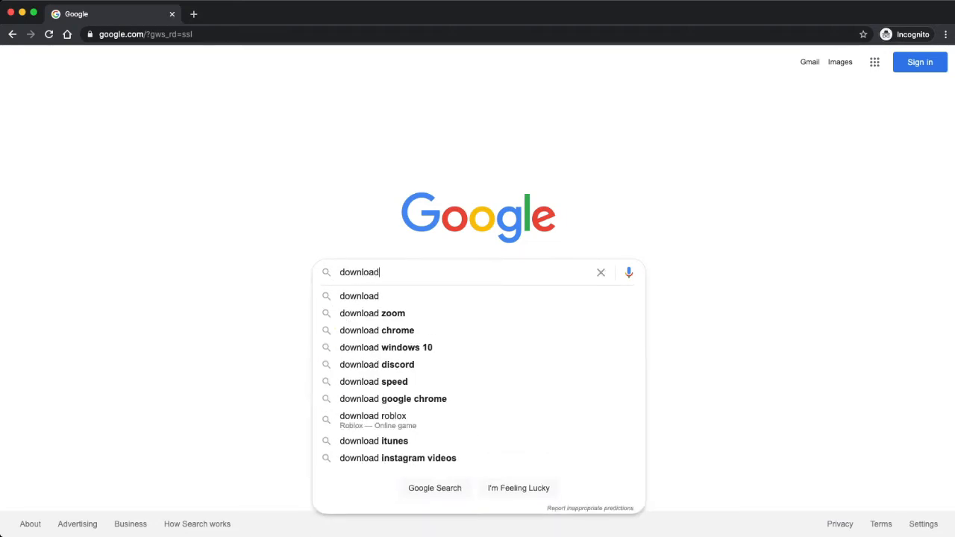
pyautogui.write(' fusion 360')
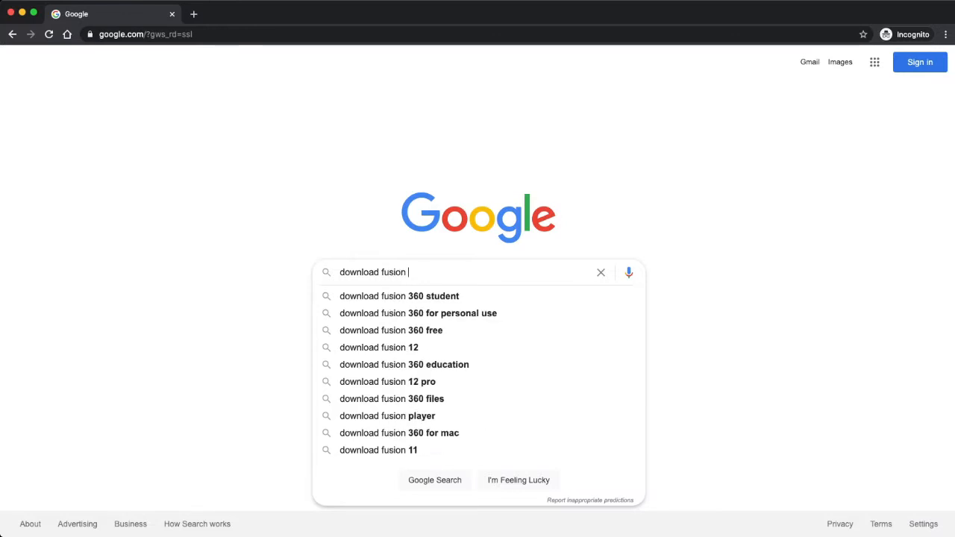
pyautogui.press('Return')
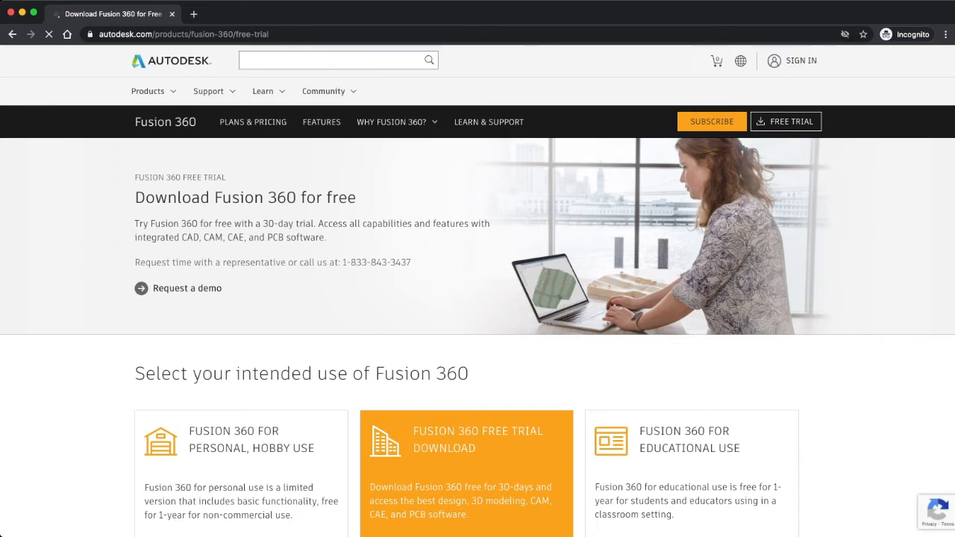
pyautogui.scroll(-2, 242, 432)
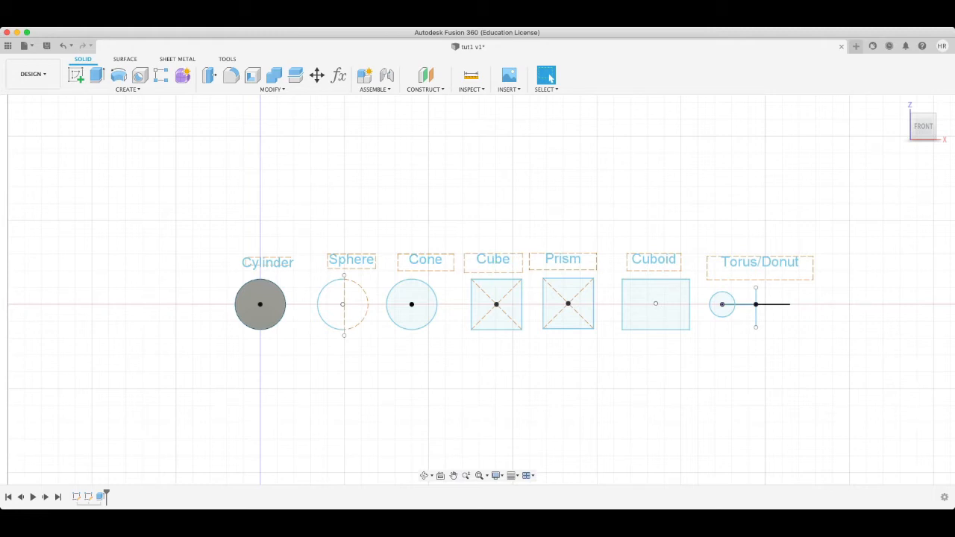
# In Fusion 360, examine the row of labelled shape sketches from the back, right, top, bottom and front views.
pyautogui.moveTo(478, 298); pyautogui.dragTo(404, 291, button='middle')
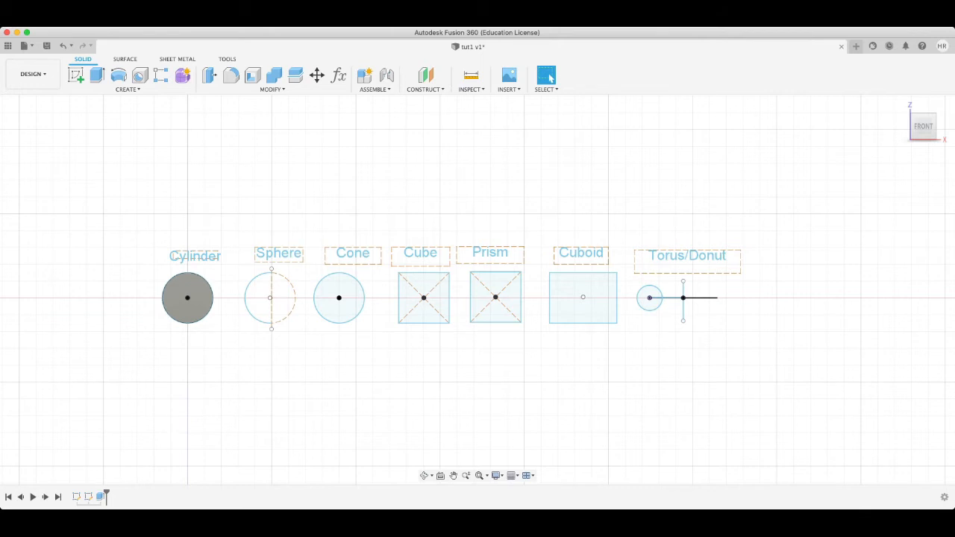
pyautogui.moveTo(478, 298); pyautogui.dragTo(488, 267, button='middle')
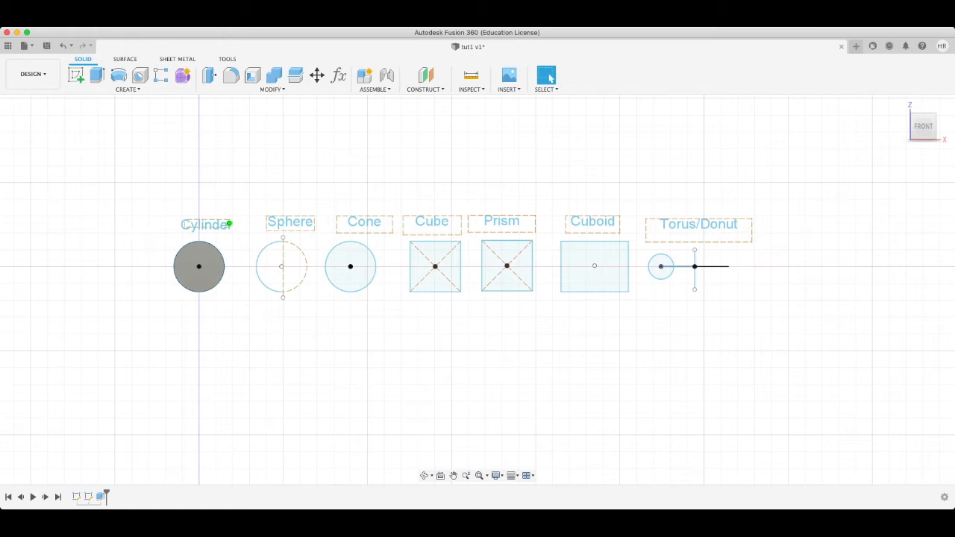
pyautogui.moveTo(922, 126)
pyautogui.mouseDown()
pyautogui.moveTo(947, 132)
pyautogui.moveTo(933, 177)
pyautogui.moveTo(938, 141)
pyautogui.moveTo(917, 153)
pyautogui.moveTo(931, 126)
pyautogui.moveTo(925, 144)
pyautogui.mouseUp()
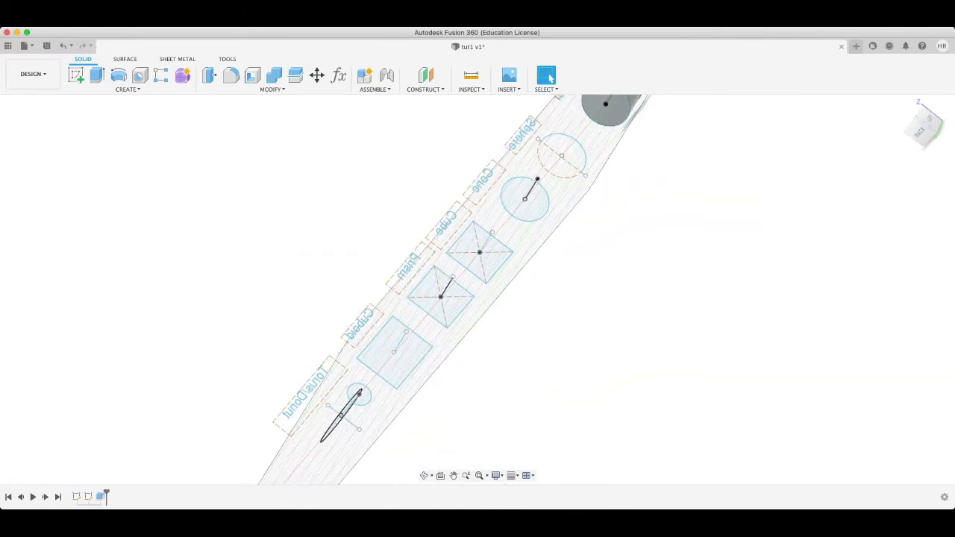
pyautogui.moveTo(458, 261)
pyautogui.keyDown('shift'); pyautogui.mouseDown(button='middle')
pyautogui.moveTo(425, 299)
pyautogui.moveTo(493, 299)
pyautogui.moveTo(448, 276)
pyautogui.mouseUp(button='middle'); pyautogui.keyUp('shift')
pyautogui.click(546, 75)
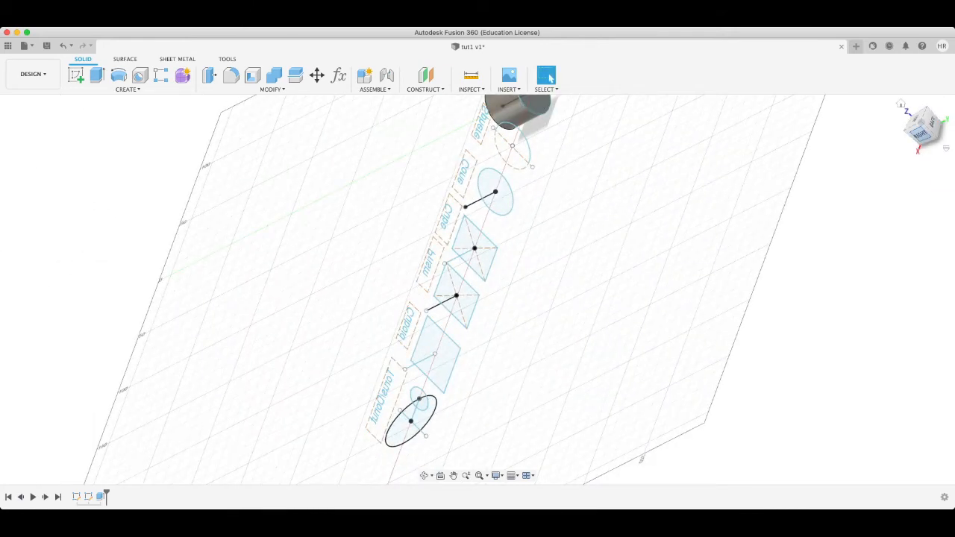
pyautogui.click(921, 135)
pyautogui.click(923, 109)
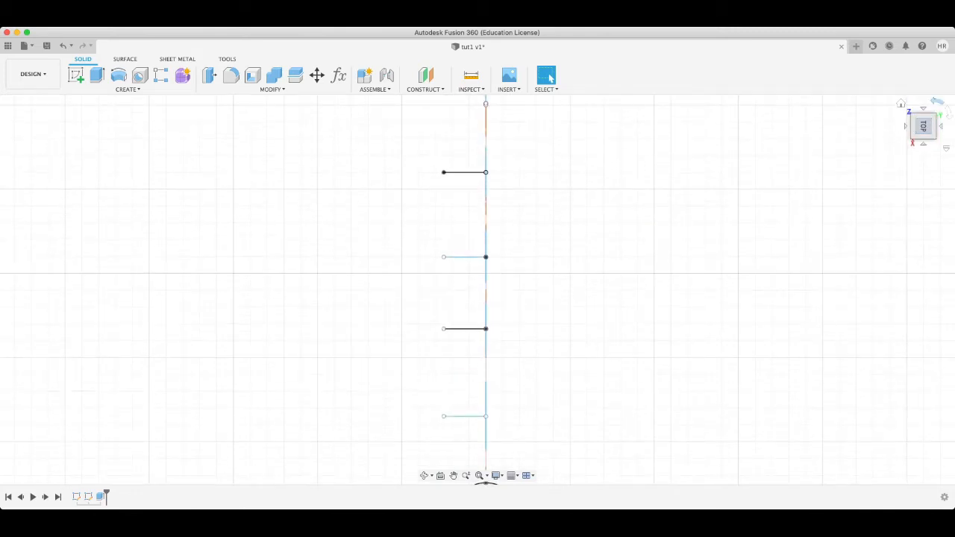
pyautogui.click(940, 126)
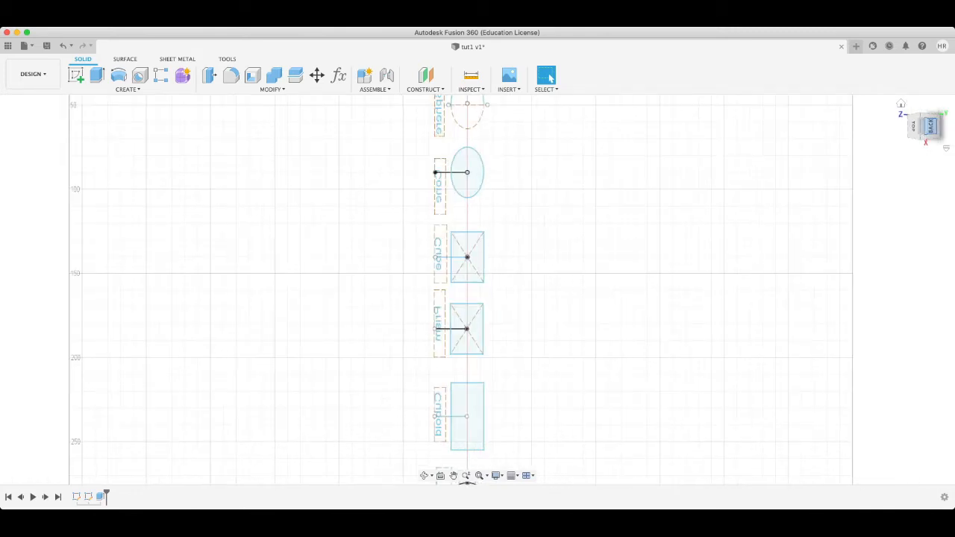
pyautogui.click(923, 144)
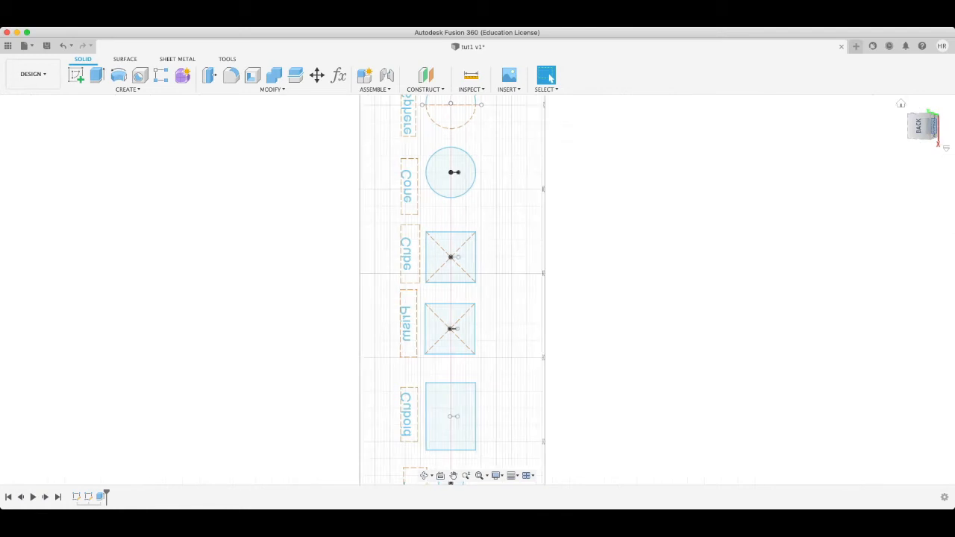
pyautogui.click(922, 144)
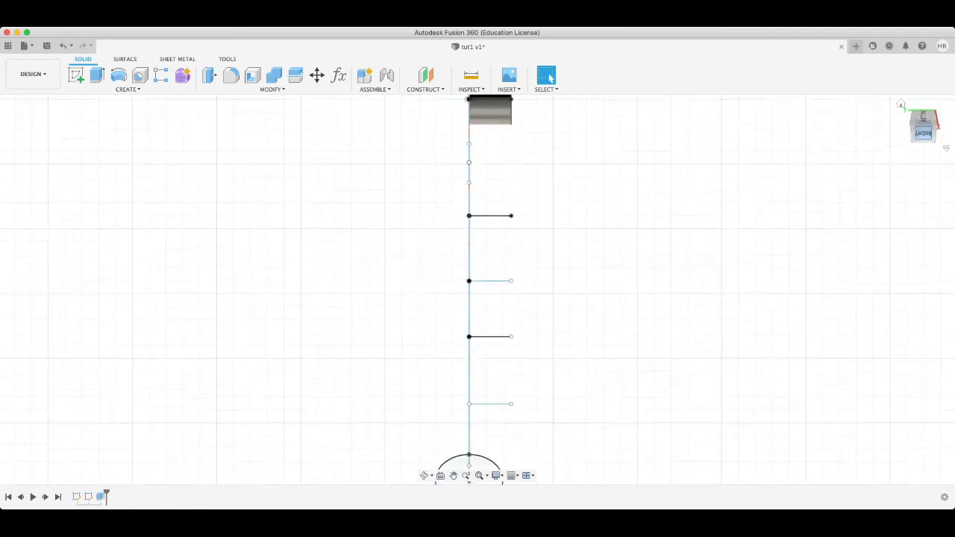
pyautogui.click(922, 144)
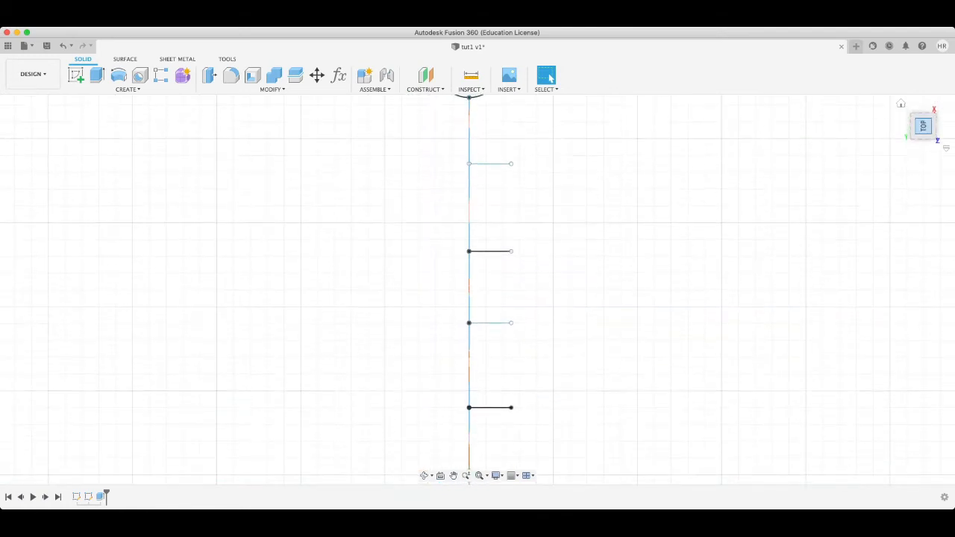
pyautogui.click(922, 144)
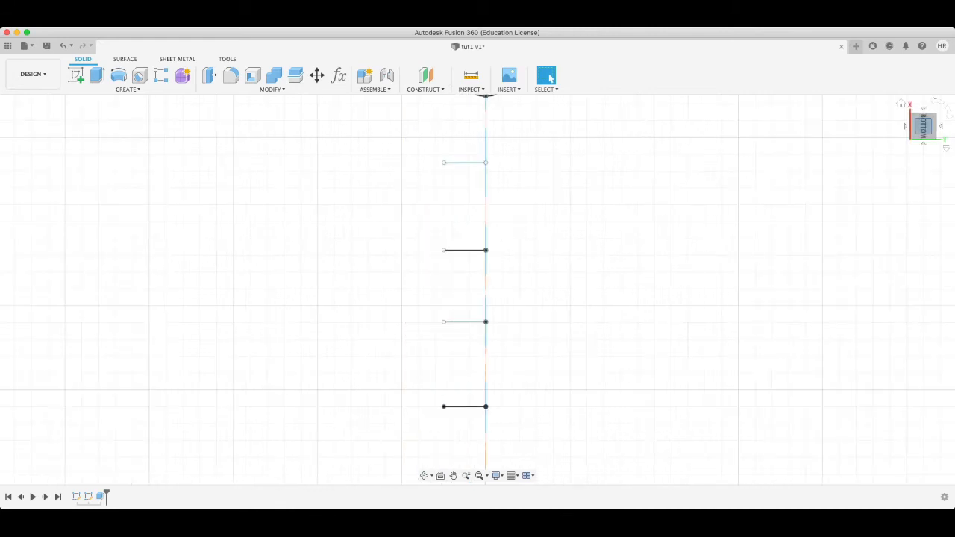
pyautogui.click(923, 144)
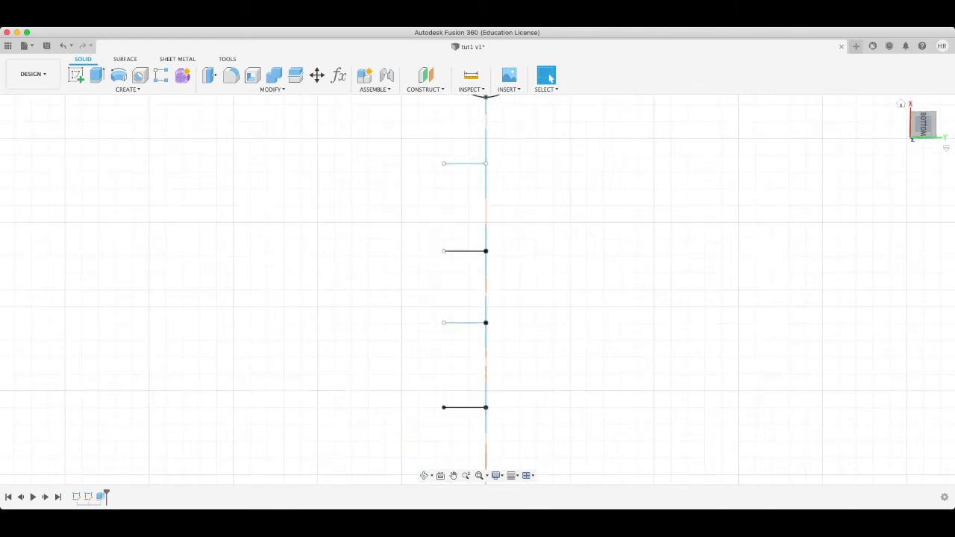
pyautogui.click(922, 144)
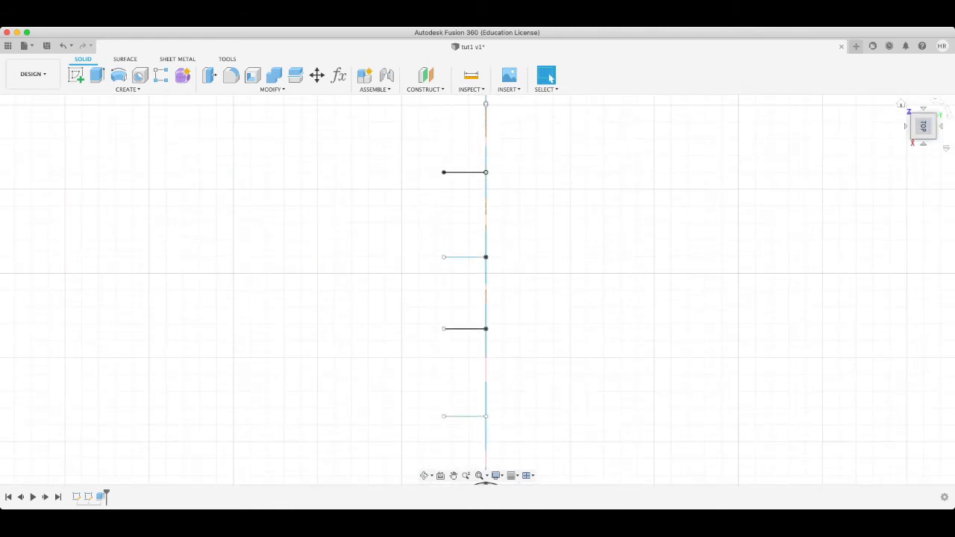
pyautogui.click(923, 144)
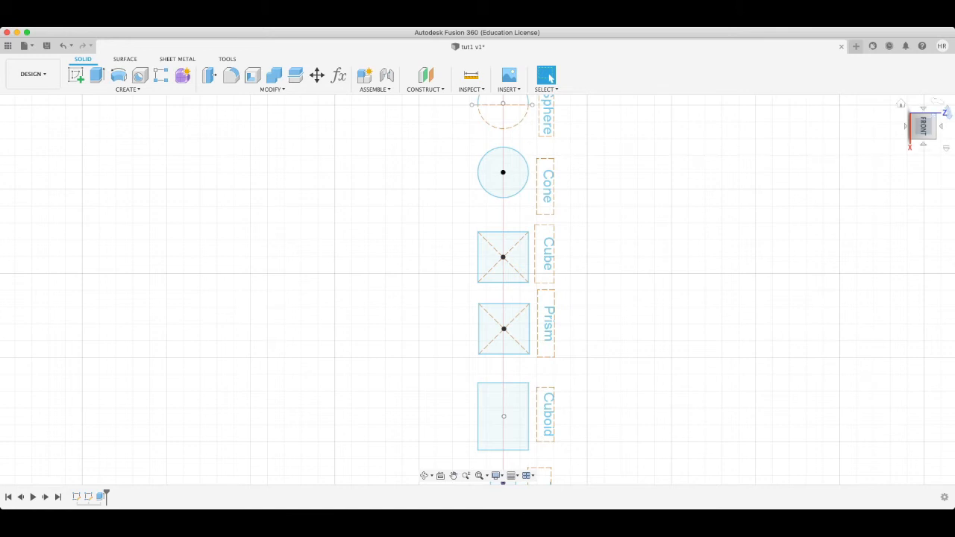
pyautogui.click(939, 105)
pyautogui.click(948, 112)
pyautogui.click(948, 112)
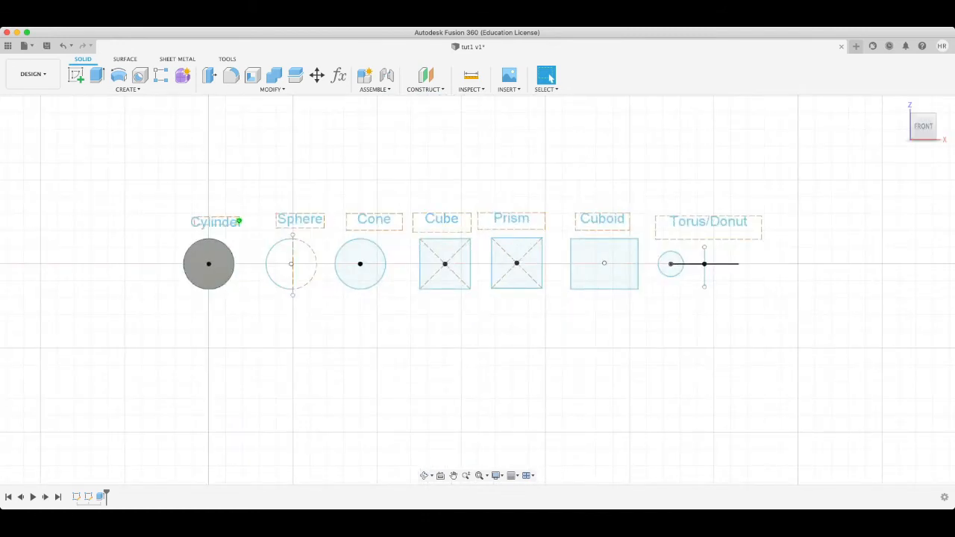
# Extrude the front end face of the cylinder outward by a little over 60 mm to lengthen it.
pyautogui.moveTo(472, 253)
pyautogui.keyDown('shift'); pyautogui.mouseDown(button='middle')
pyautogui.moveTo(450, 336)
pyautogui.moveTo(457, 277)
pyautogui.moveTo(453, 313)
pyautogui.moveTo(468, 280)
pyautogui.moveTo(474, 306)
pyautogui.mouseUp(button='middle'); pyautogui.keyUp('shift')
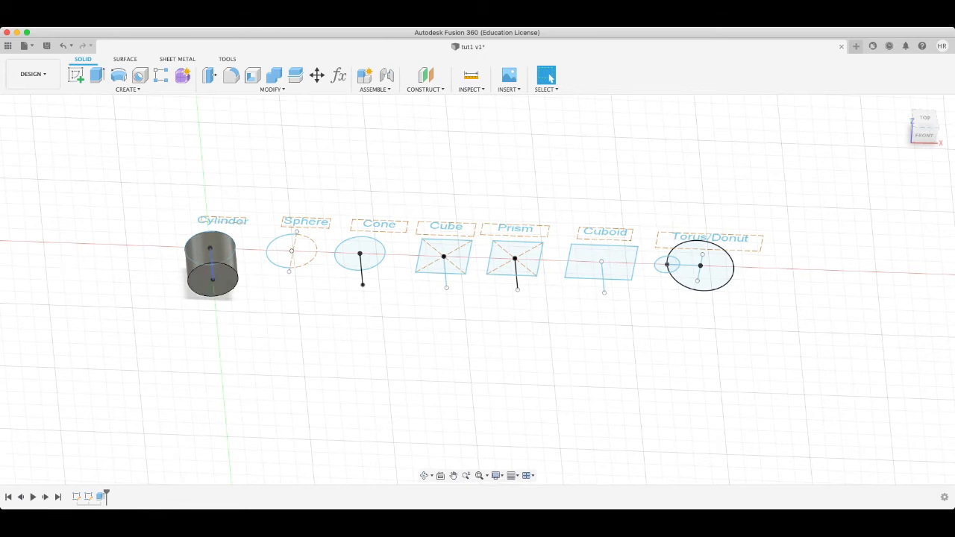
pyautogui.click(214, 284)
pyautogui.press('e')
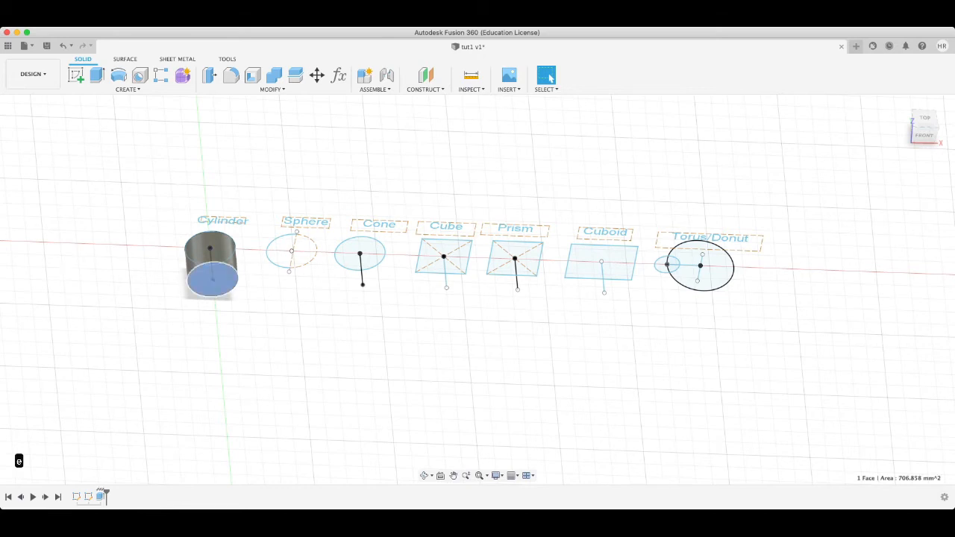
pyautogui.moveTo(214, 273); pyautogui.dragTo(228, 361)
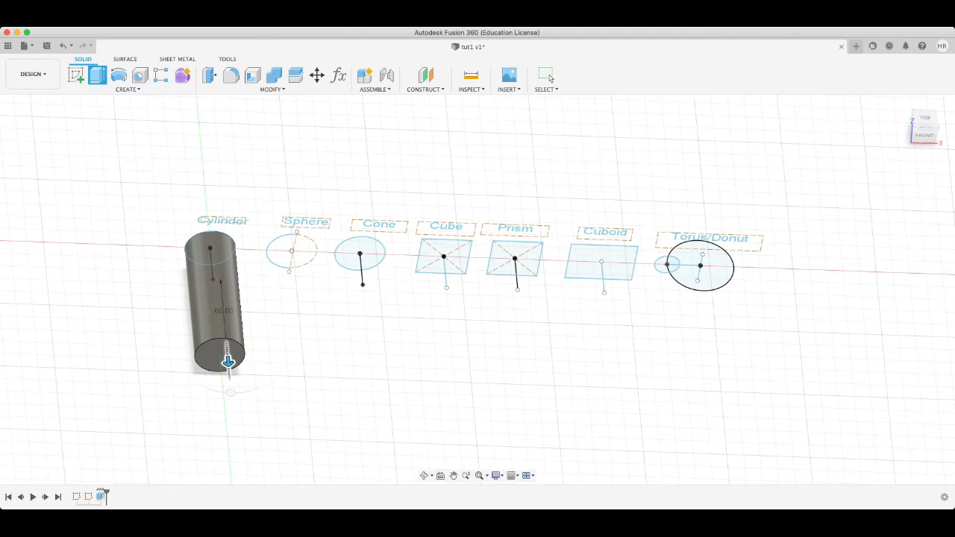
pyautogui.moveTo(227, 362); pyautogui.dragTo(229, 374)
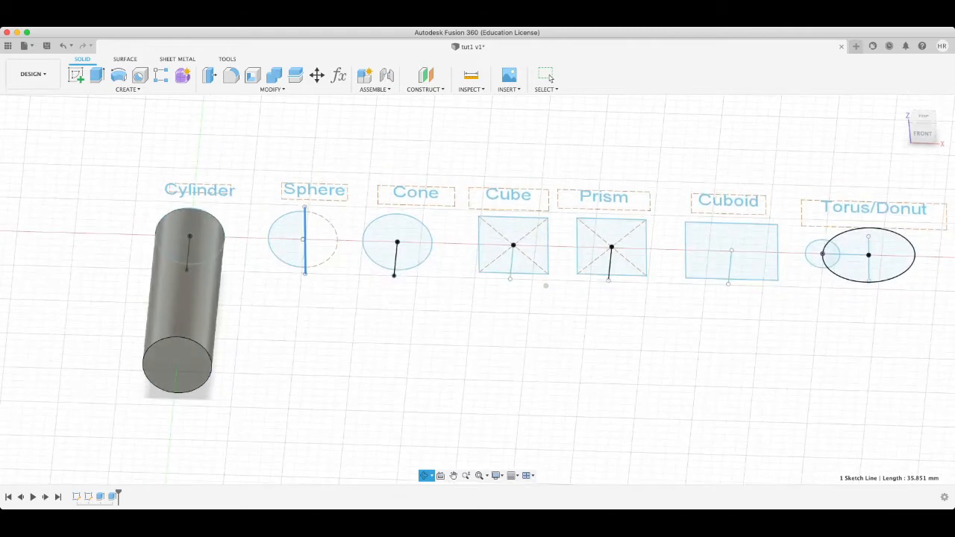
# Revolve the half-circle profile under the Sphere label a full turn about its straight vertical line to form a sphere.
pyautogui.click(549, 77)
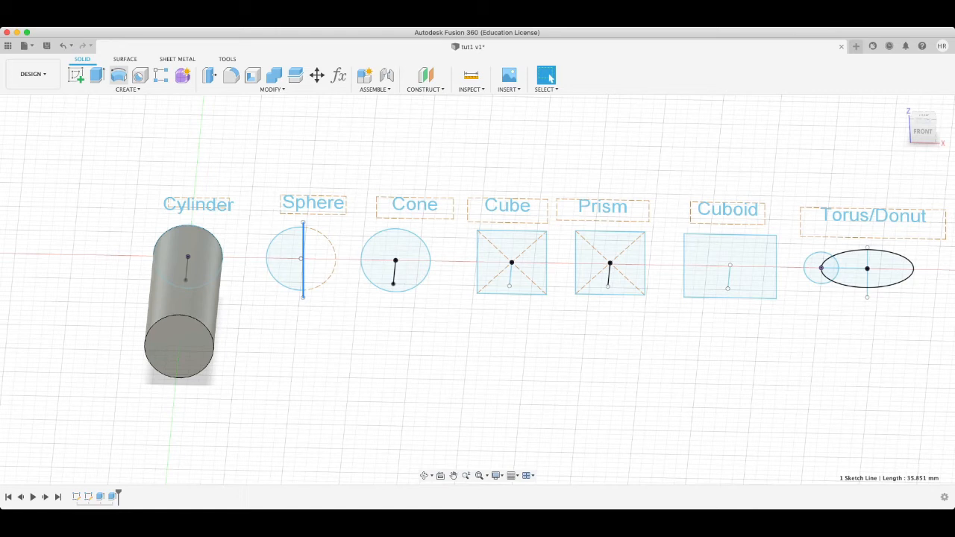
pyautogui.click(118, 76)
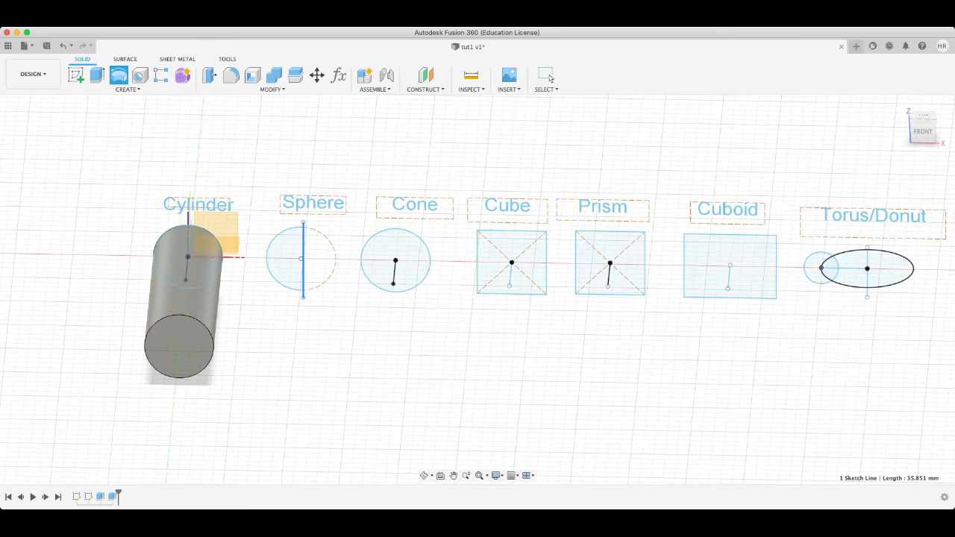
pyautogui.click(285, 259)
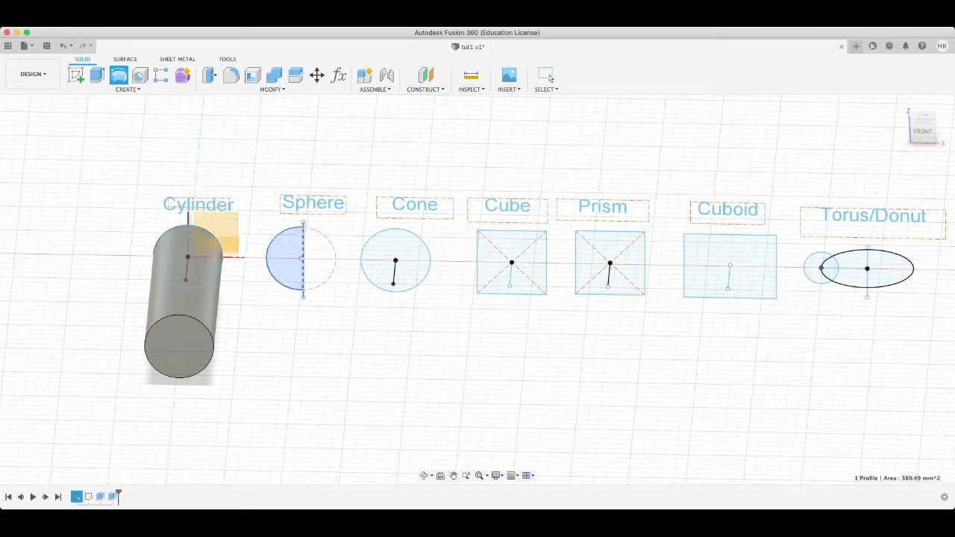
pyautogui.click(303, 257)
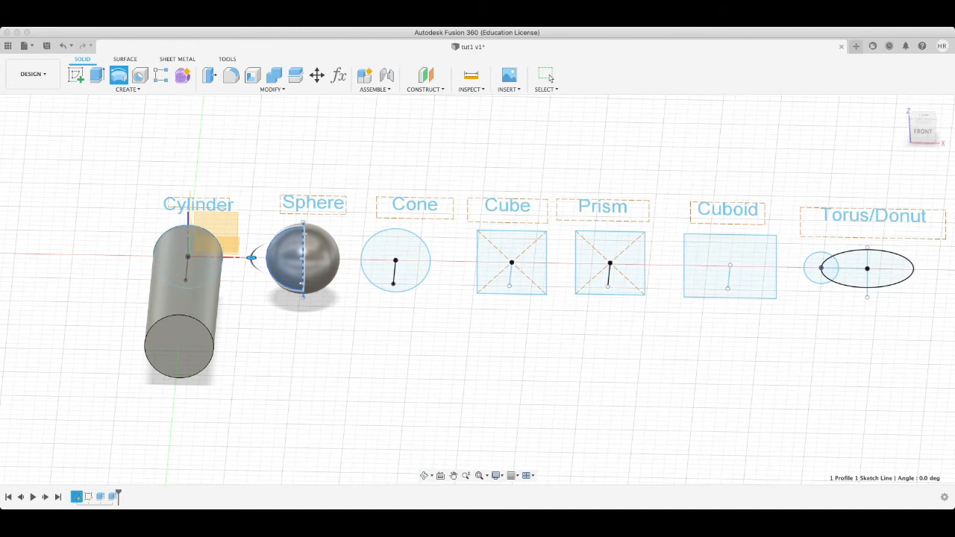
pyautogui.click(548, 76)
# Loft the circle profile under the Cone label to the free end point of its perpendicular line to form a cone.
pyautogui.moveTo(545, 285)
pyautogui.keyDown('shift'); pyautogui.mouseDown(button='middle')
pyautogui.moveTo(548, 329)
pyautogui.moveTo(549, 291)
pyautogui.mouseUp(button='middle'); pyautogui.keyUp('shift')
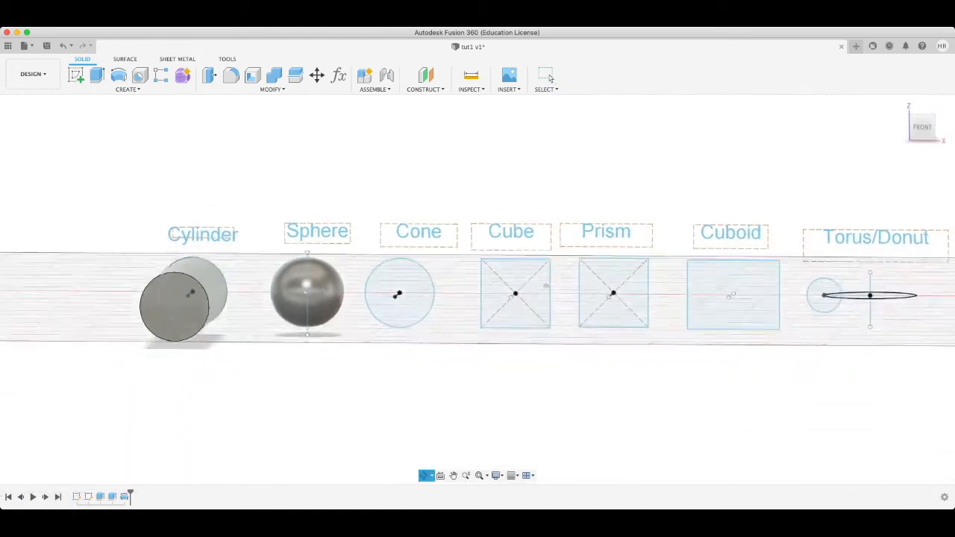
pyautogui.keyDown('shift'); pyautogui.moveTo(546, 286); pyautogui.dragTo(546, 281, button='middle'); pyautogui.keyUp('shift')
pyautogui.click(410, 306)
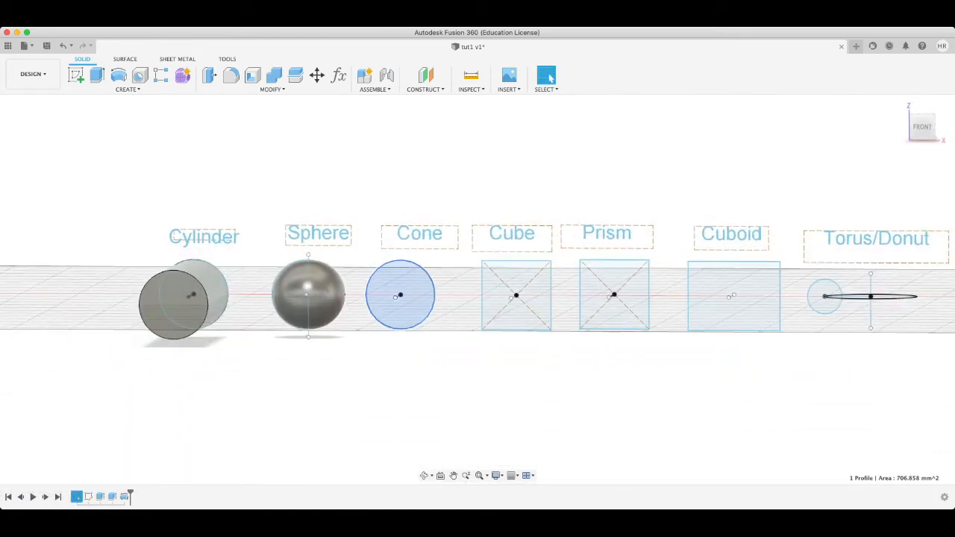
pyautogui.keyDown('shift'); pyautogui.moveTo(546, 286); pyautogui.dragTo(550, 225, button='middle'); pyautogui.keyUp('shift')
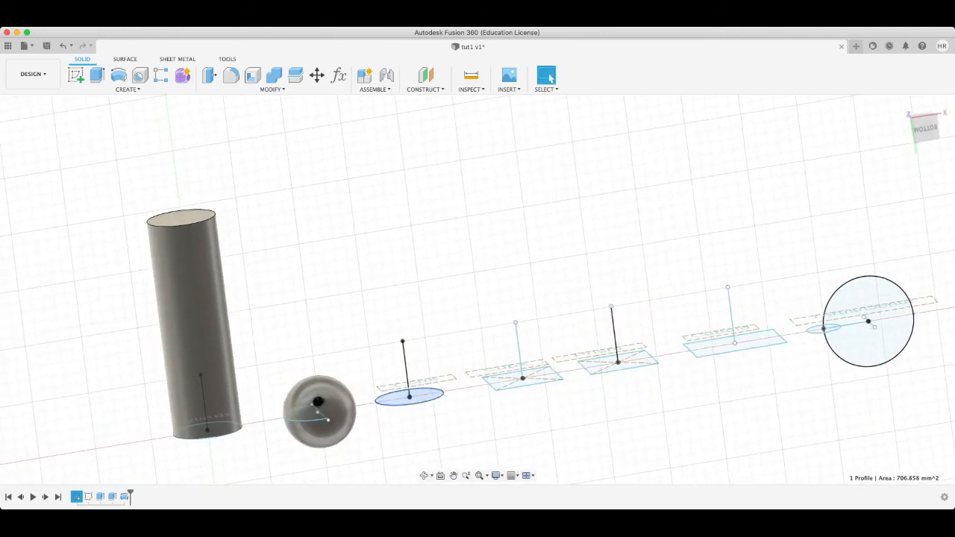
pyautogui.click(127, 89)
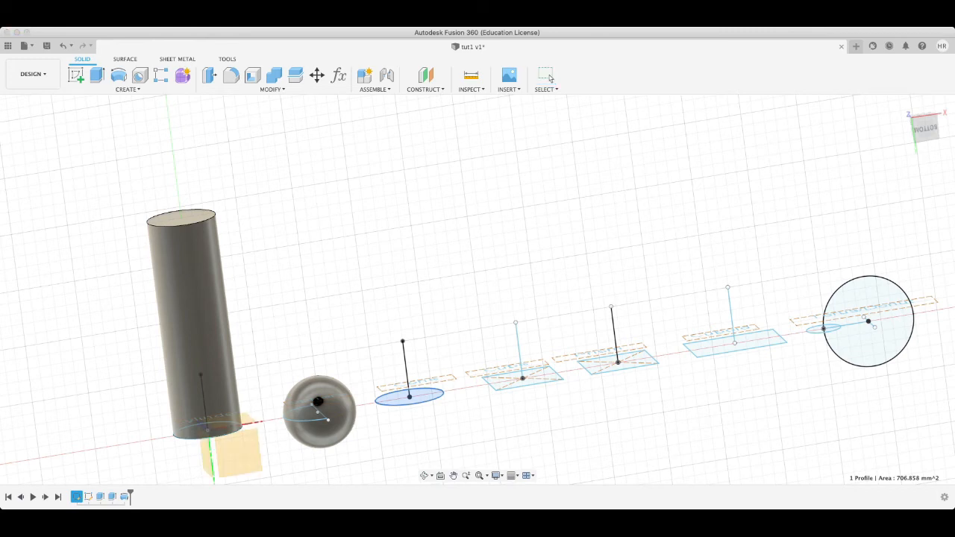
pyautogui.keyDown('shift'); pyautogui.moveTo(545, 285); pyautogui.dragTo(542, 336, button='middle'); pyautogui.keyUp('shift')
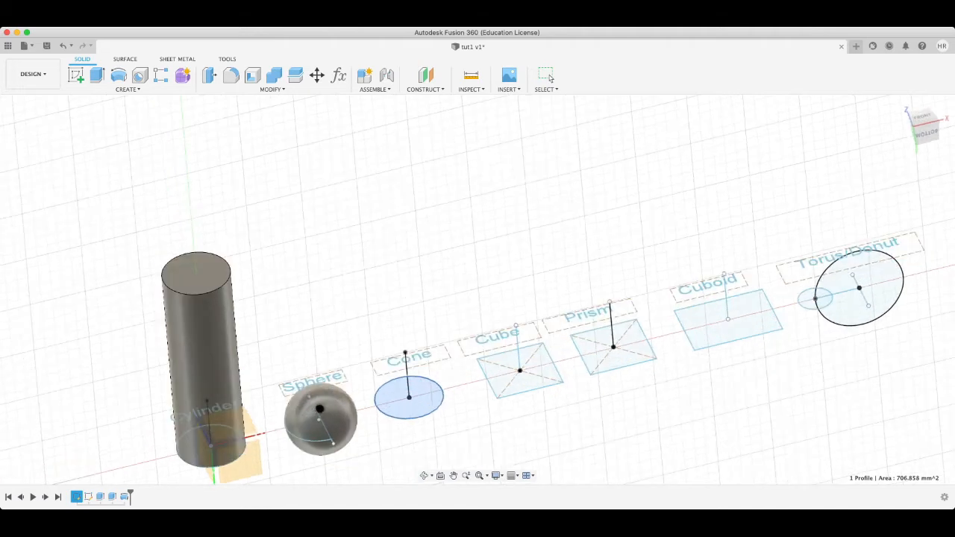
pyautogui.click(417, 405)
pyautogui.click(418, 405)
pyautogui.click(405, 353)
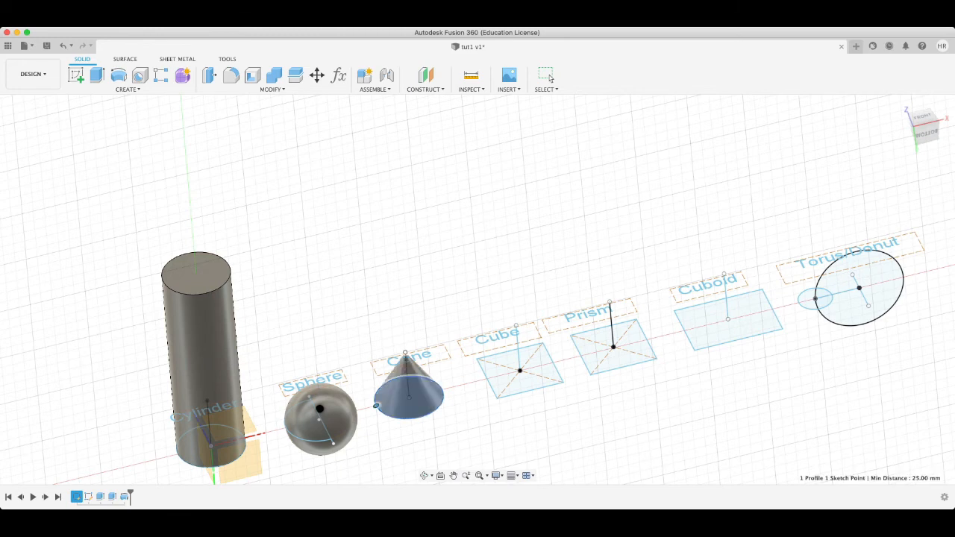
pyautogui.keyDown('shift'); pyautogui.moveTo(546, 287); pyautogui.dragTo(542, 256, button='middle'); pyautogui.keyUp('shift')
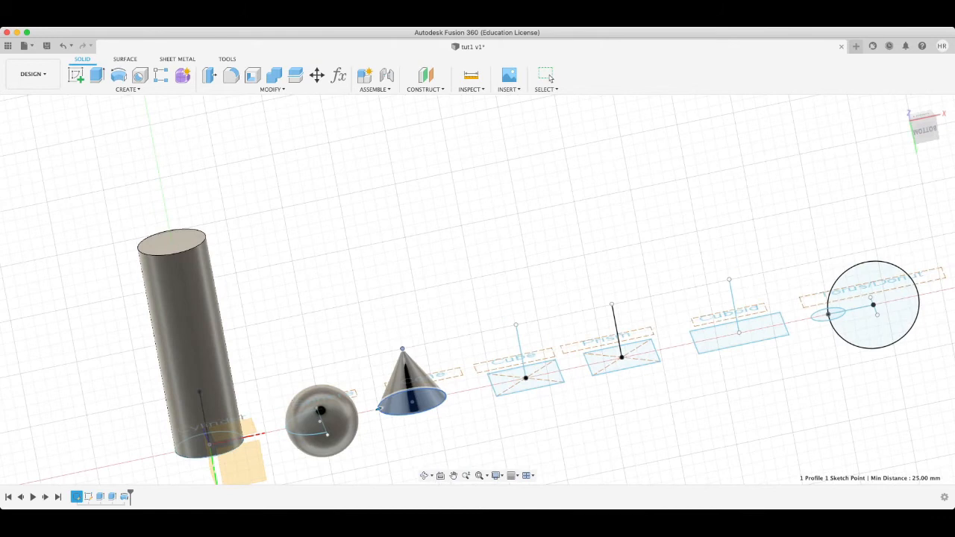
pyautogui.click(547, 75)
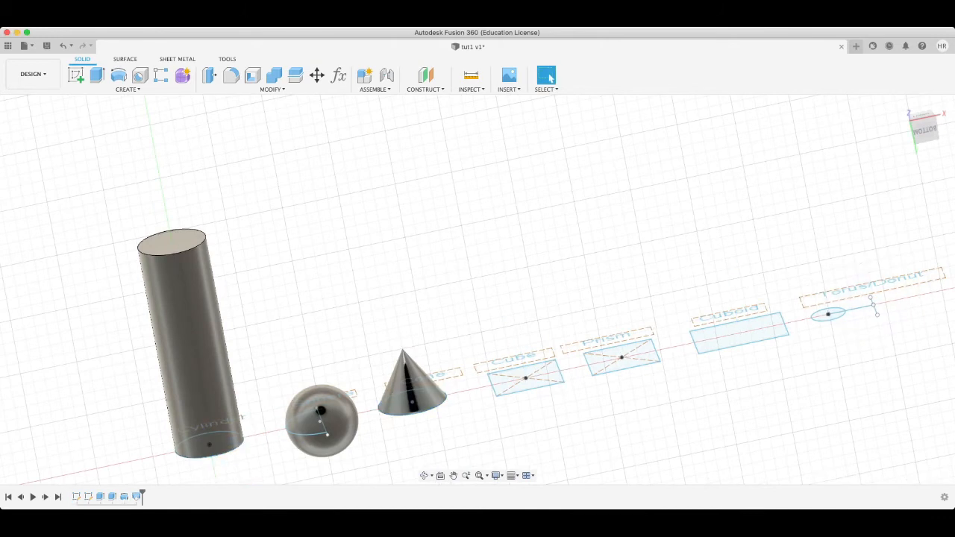
# Extrude the square profile under the Cube label by 30 mm to form a cube.
pyautogui.keyDown('shift'); pyautogui.moveTo(544, 280); pyautogui.dragTo(556, 306, button='middle'); pyautogui.keyUp('shift')
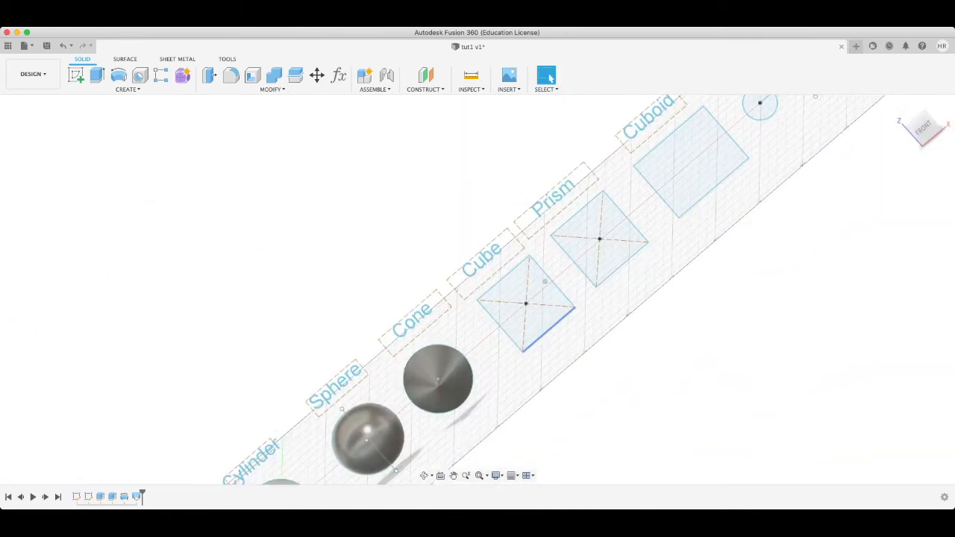
pyautogui.click(923, 128)
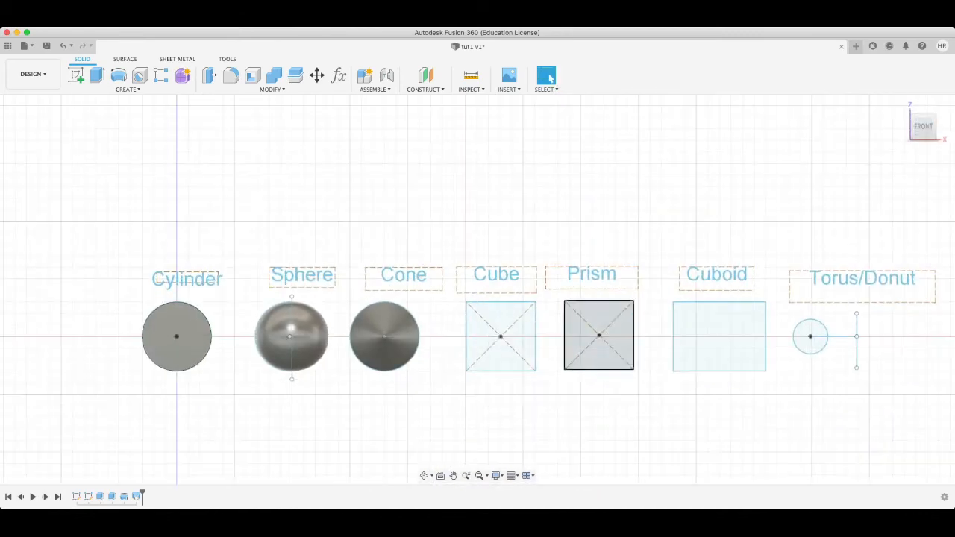
pyautogui.keyDown('shift'); pyautogui.moveTo(522, 354); pyautogui.dragTo(528, 310, button='middle'); pyautogui.keyUp('shift')
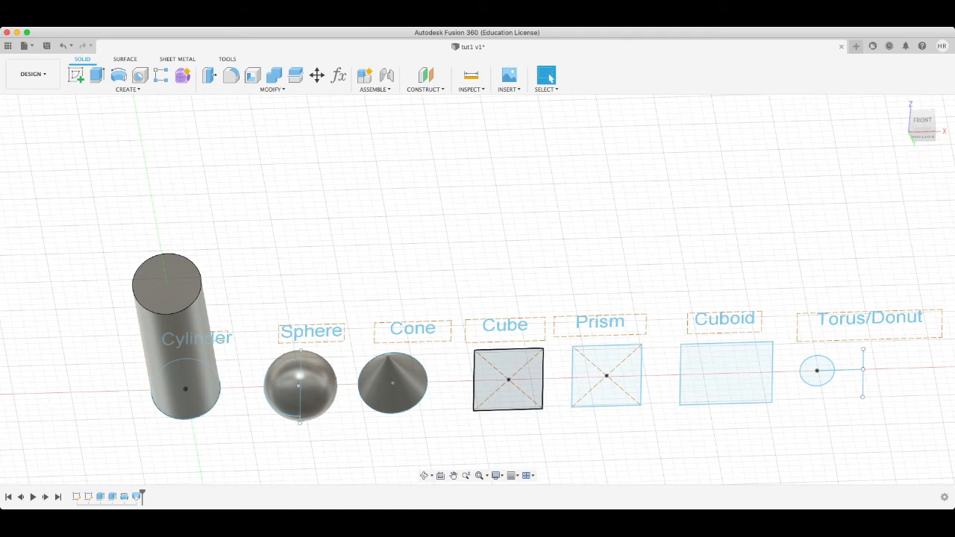
pyautogui.click(507, 392)
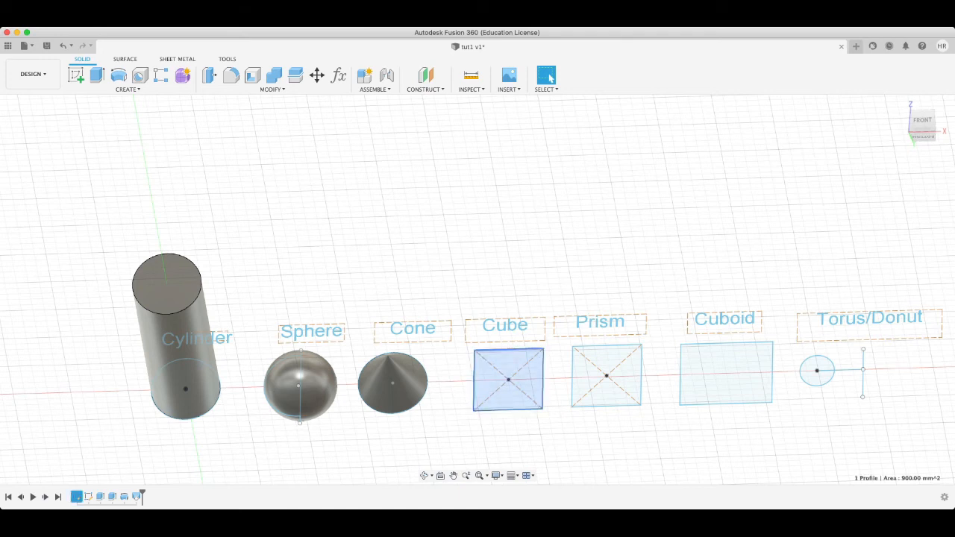
pyautogui.press('e')
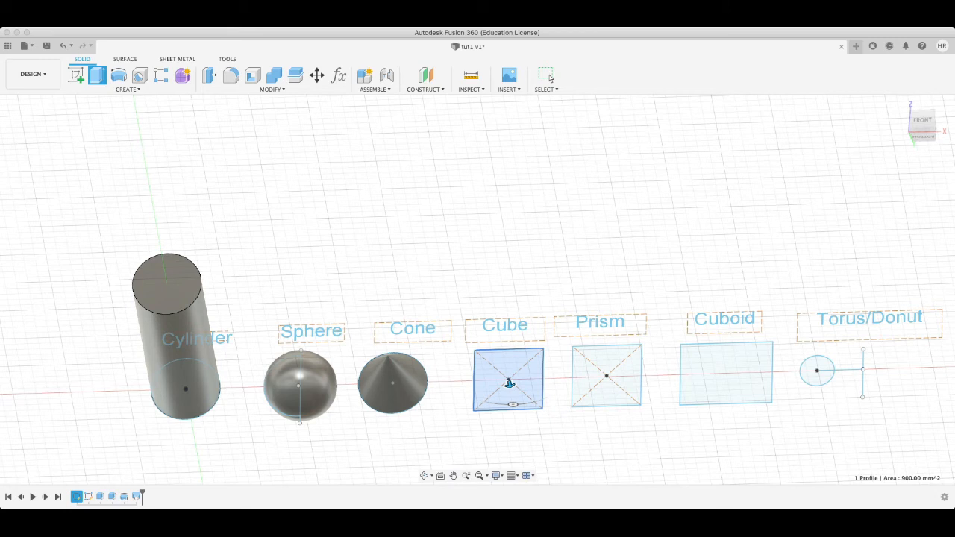
pyautogui.write('30')
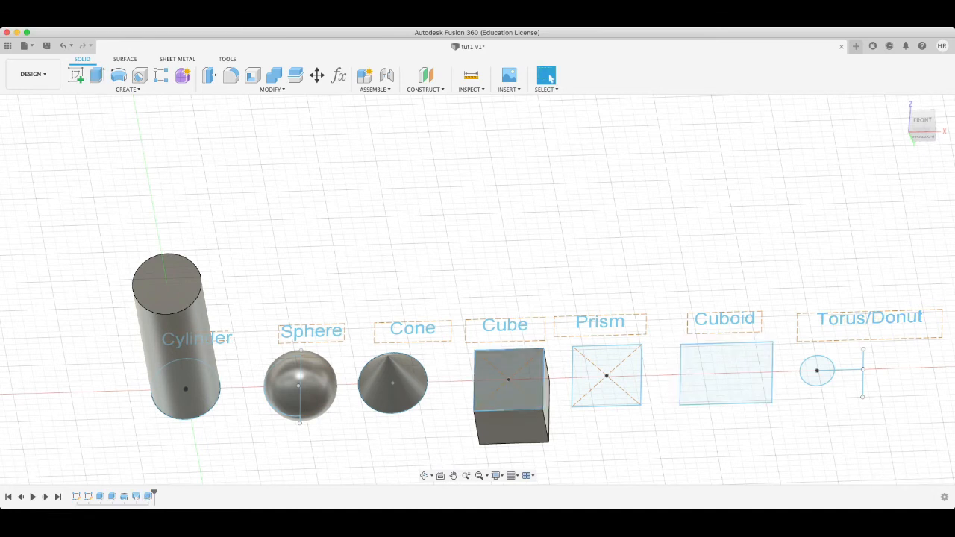
# Loft the square profile under the Prism label to the free end point of its perpendicular line to form a pyramid.
pyautogui.click(426, 475)
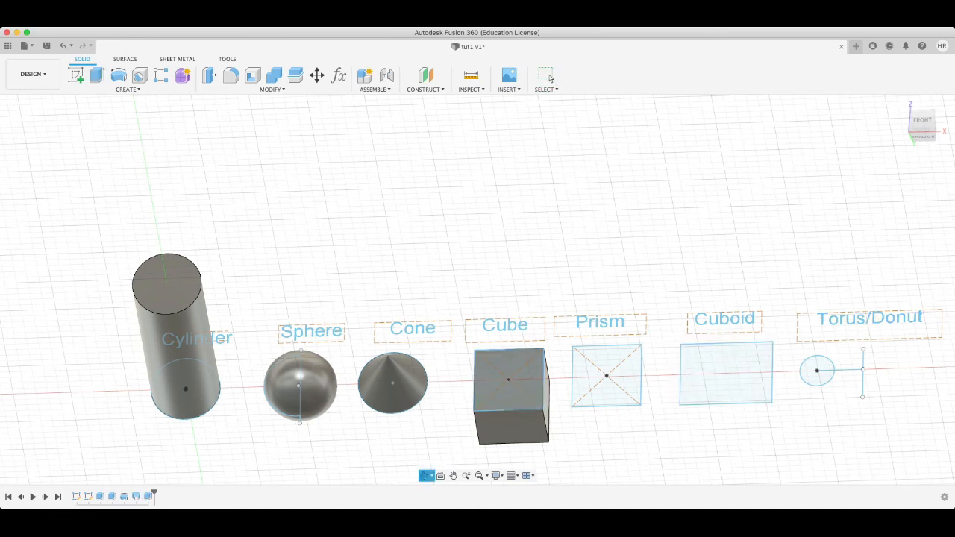
pyautogui.moveTo(477, 299); pyautogui.dragTo(455, 254)
pyautogui.keyDown('shift'); pyautogui.moveTo(540, 331); pyautogui.dragTo(553, 184, button='middle'); pyautogui.keyUp('shift')
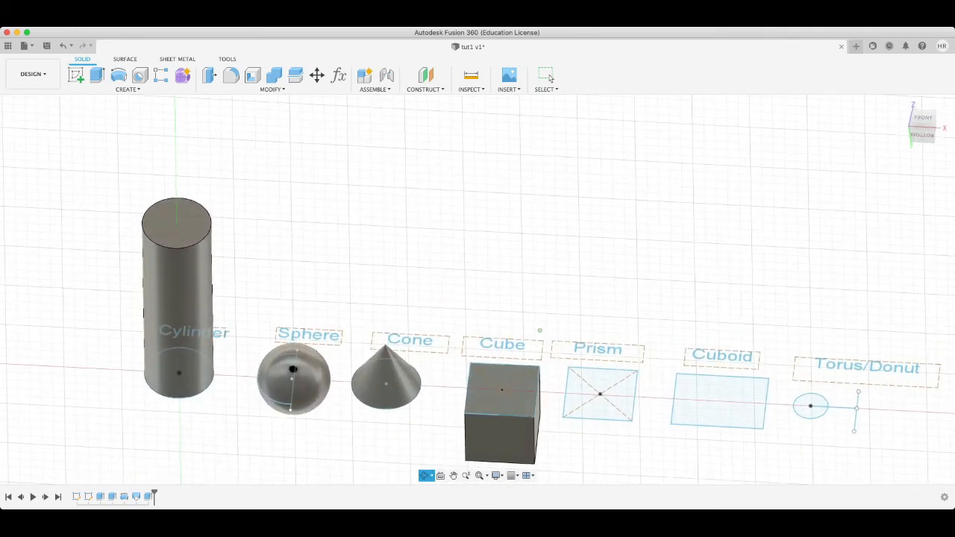
pyautogui.click(547, 75)
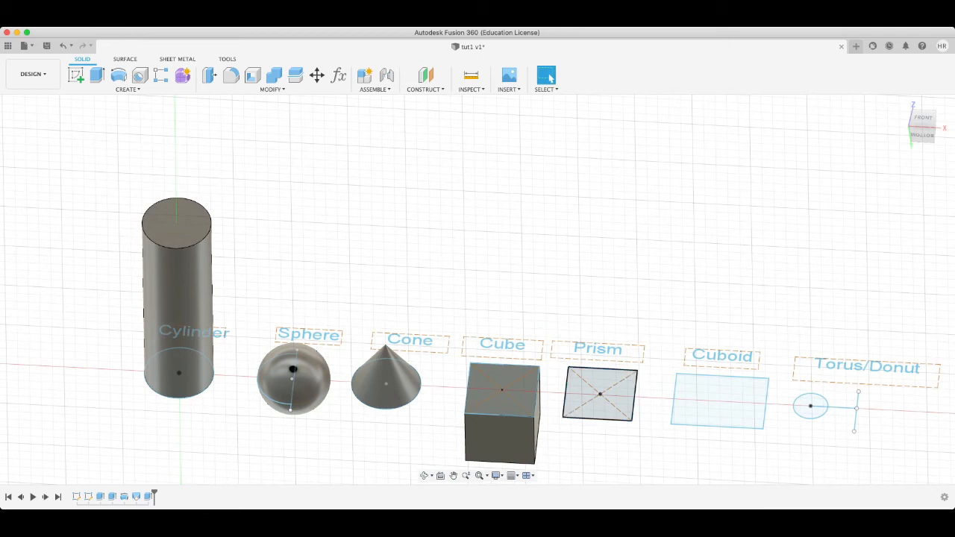
pyautogui.click(128, 90)
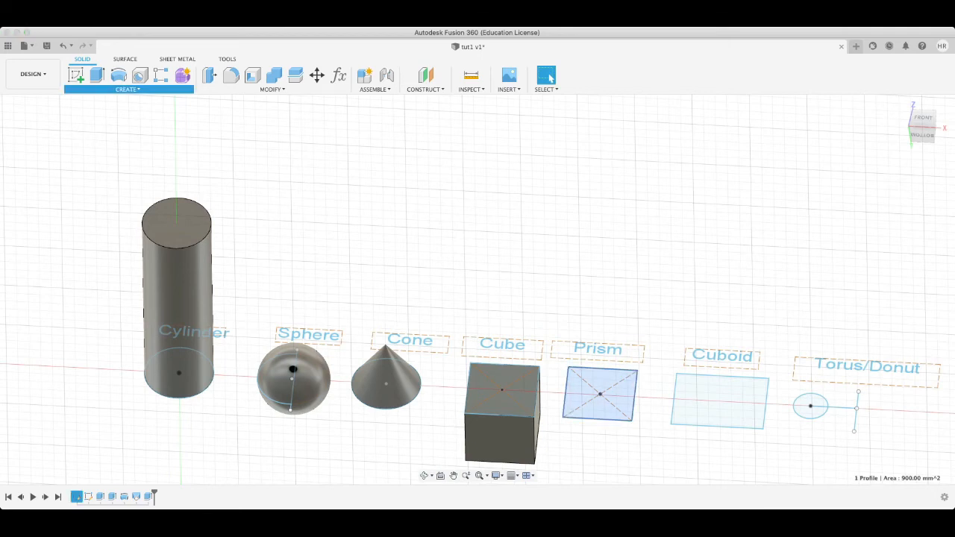
pyautogui.click(95, 158)
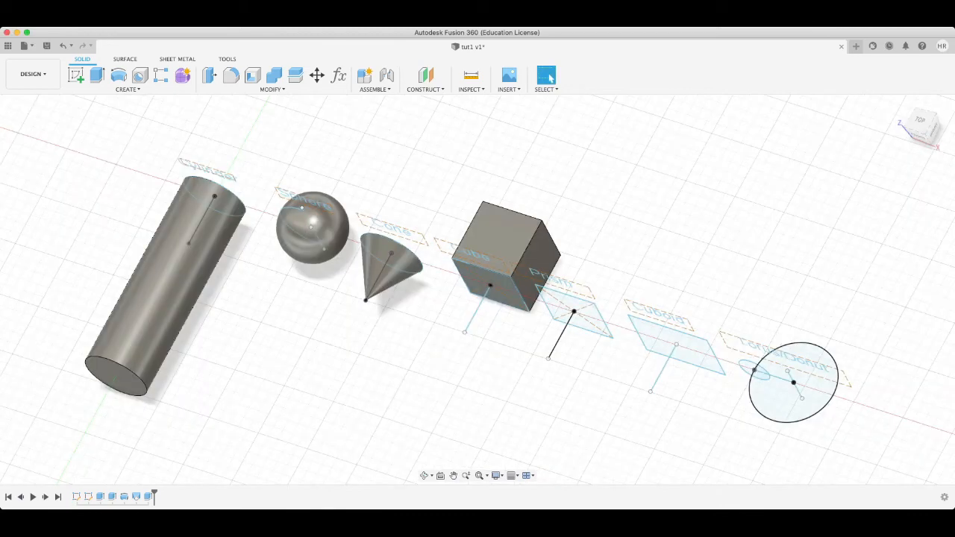
pyautogui.keyDown('shift'); pyautogui.moveTo(477, 298); pyautogui.dragTo(541, 250, button='middle'); pyautogui.keyUp('shift')
pyautogui.click(549, 77)
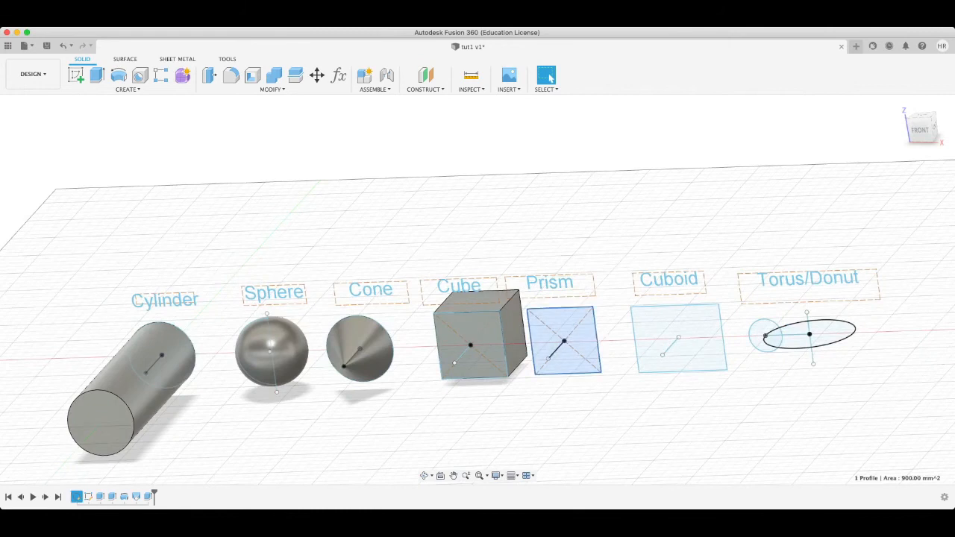
pyautogui.click(127, 89)
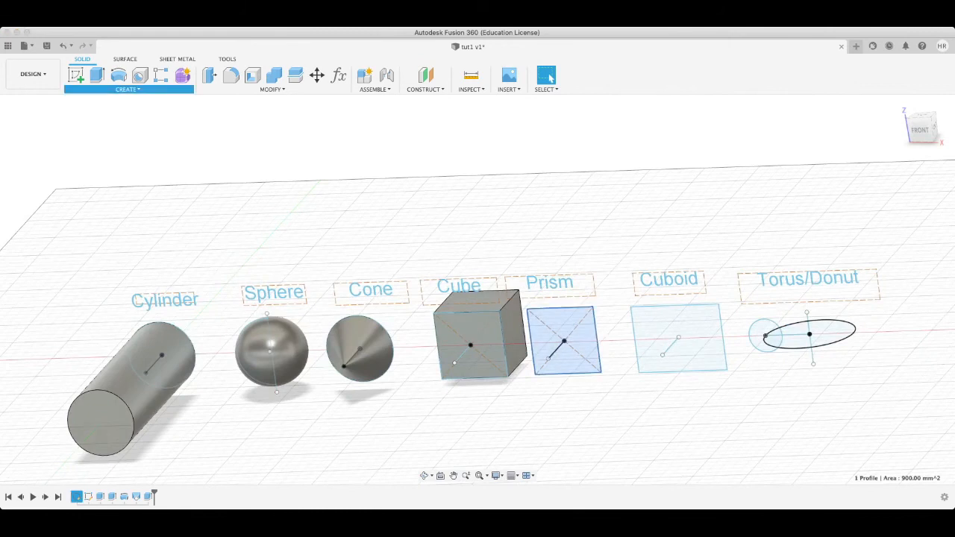
pyautogui.click(105, 102)
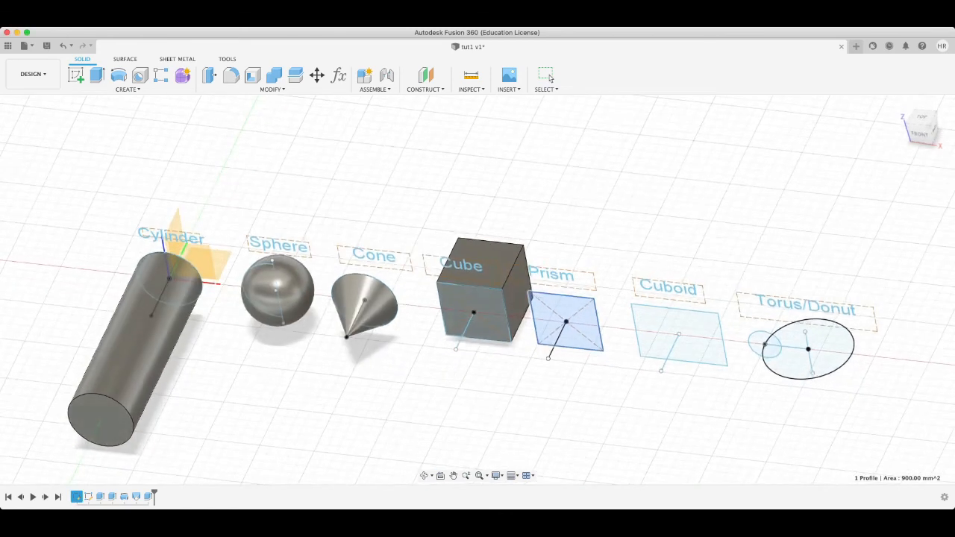
pyautogui.click(548, 358)
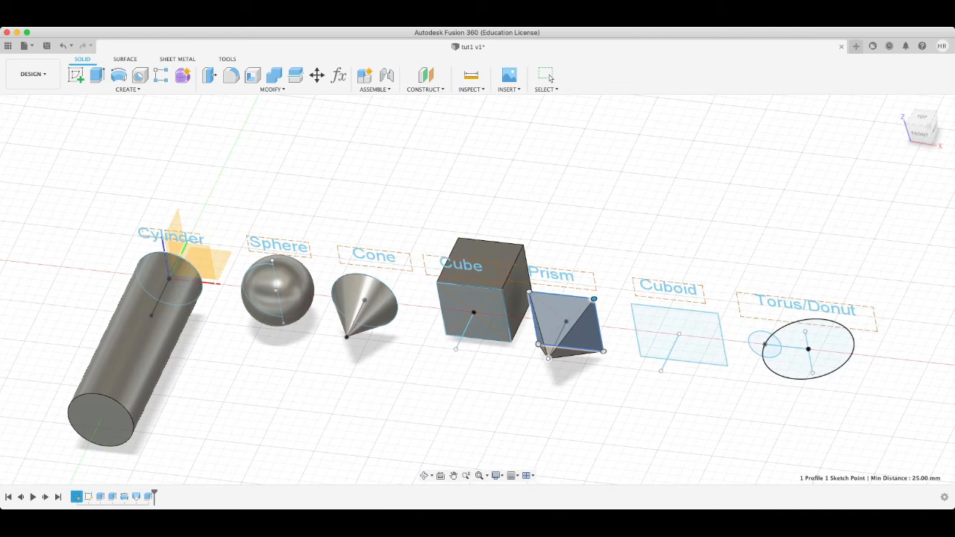
pyautogui.press('Return')
# Extrude the rectangle profile under the Cuboid label by 30 mm to form a cuboid.
pyautogui.keyDown('shift'); pyautogui.moveTo(484, 354); pyautogui.dragTo(497, 379, button='middle'); pyautogui.keyUp('shift')
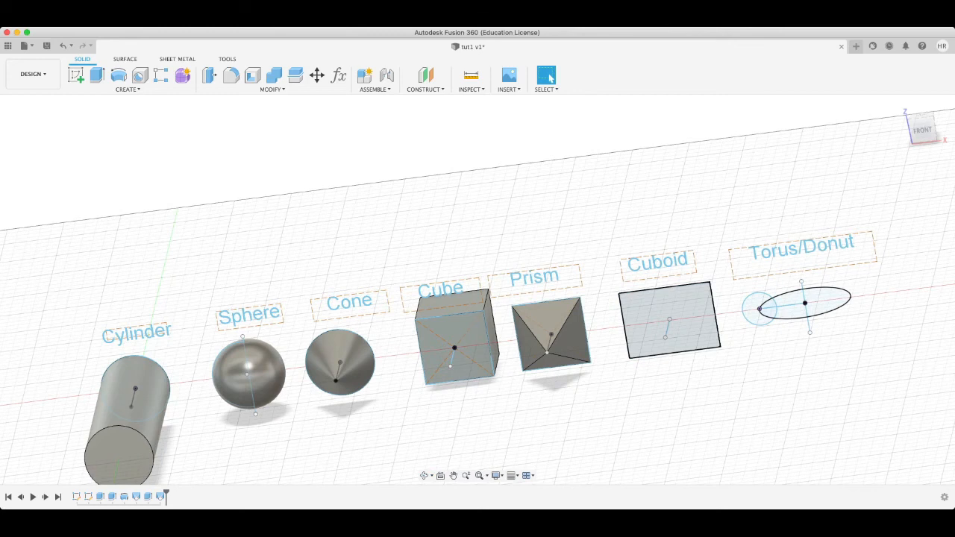
pyautogui.click(663, 322)
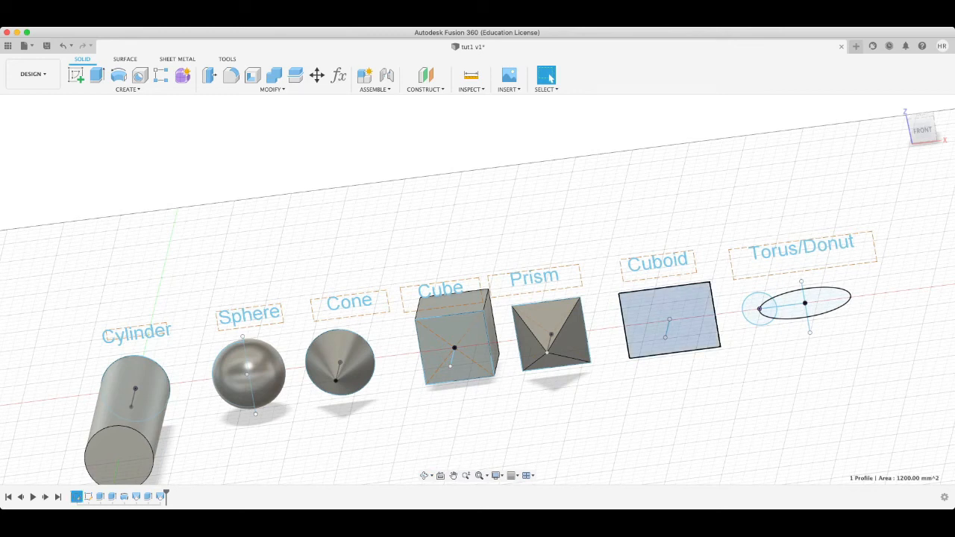
pyautogui.keyDown('shift'); pyautogui.moveTo(668, 330); pyautogui.dragTo(666, 287, button='middle'); pyautogui.keyUp('shift')
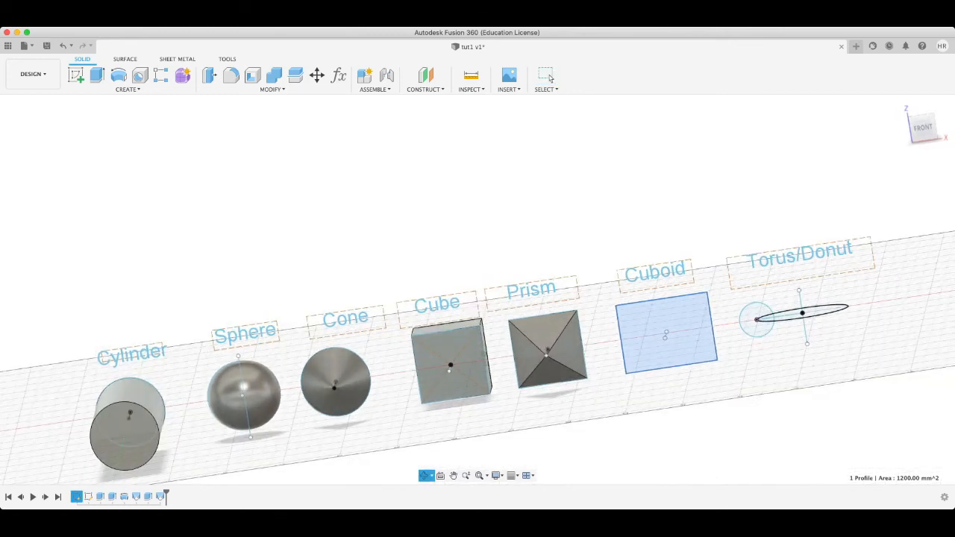
pyautogui.click(549, 77)
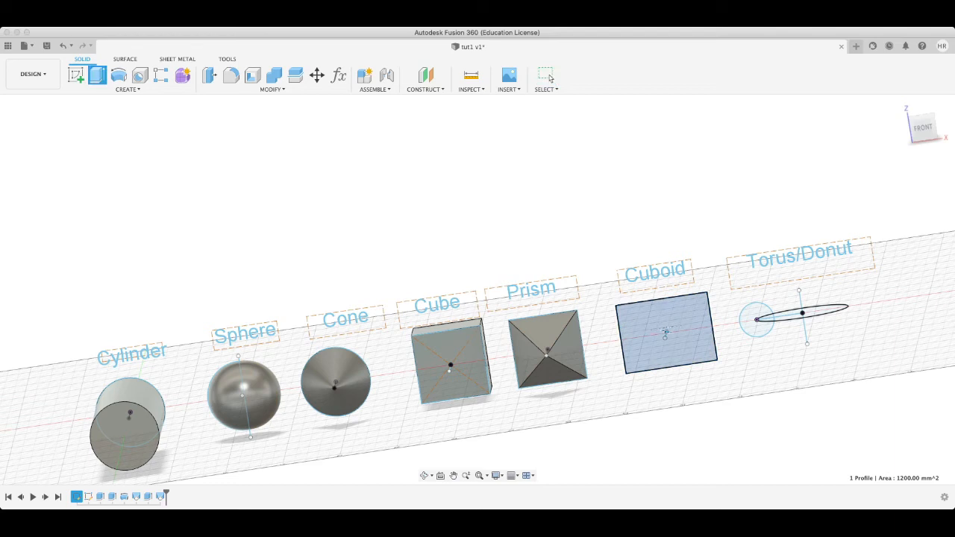
pyautogui.keyDown('shift'); pyautogui.moveTo(667, 328); pyautogui.dragTo(667, 367, button='middle'); pyautogui.keyUp('shift')
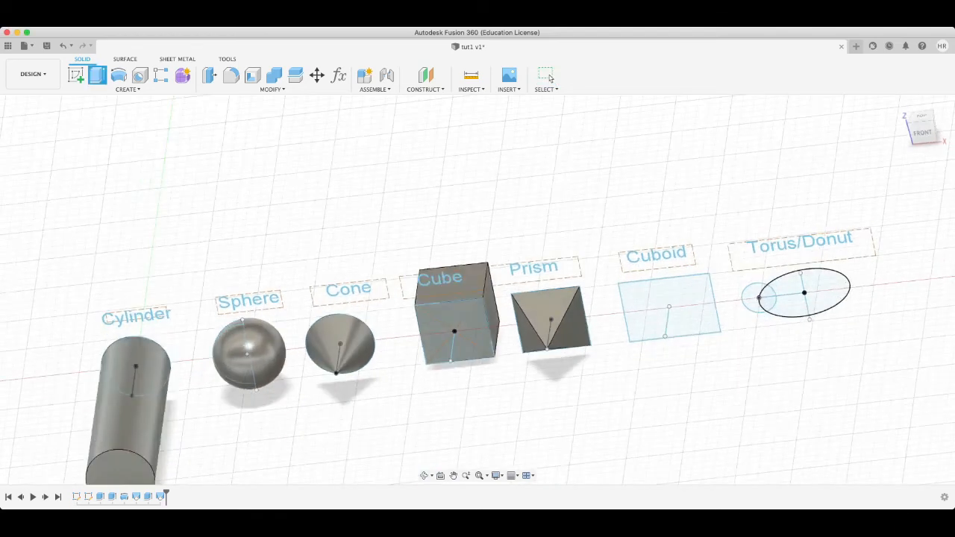
pyautogui.click(670, 309)
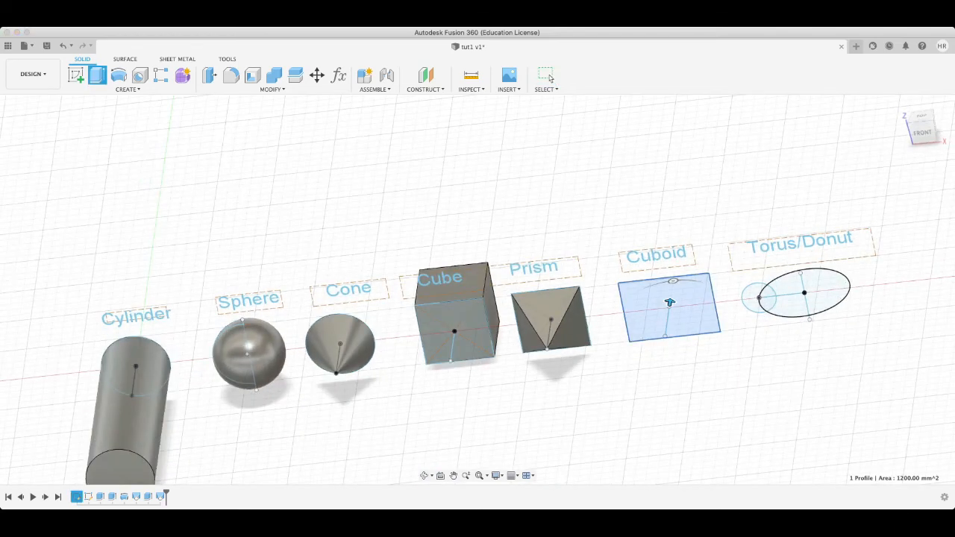
pyautogui.write('30')
pyautogui.press('Return')
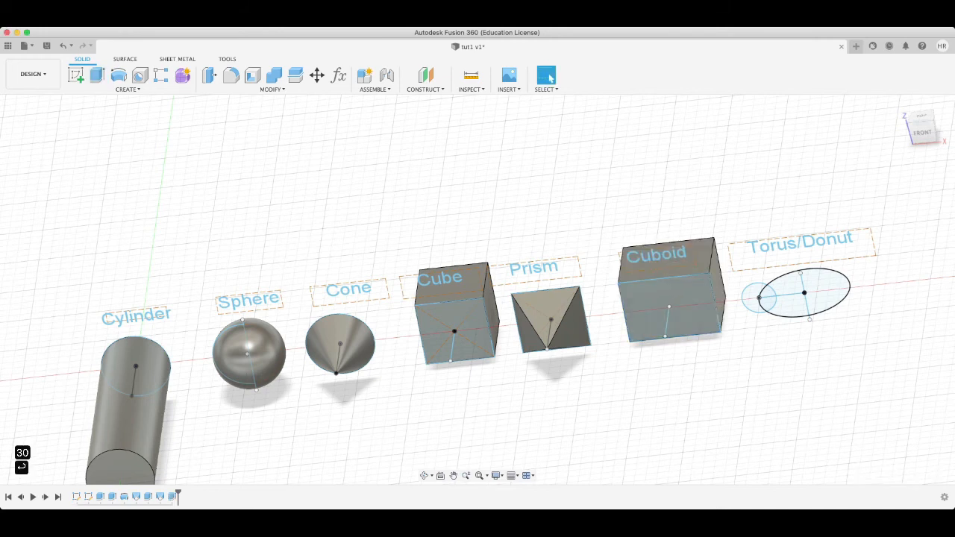
# Sweep the small circle profile under the Torus/Donut label along the large perpendicular circle to form a torus.
pyautogui.moveTo(665, 337); pyautogui.dragTo(552, 377, button='middle')
pyautogui.keyDown('shift'); pyautogui.moveTo(448, 388); pyautogui.dragTo(235, 352, button='middle'); pyautogui.keyUp('shift')
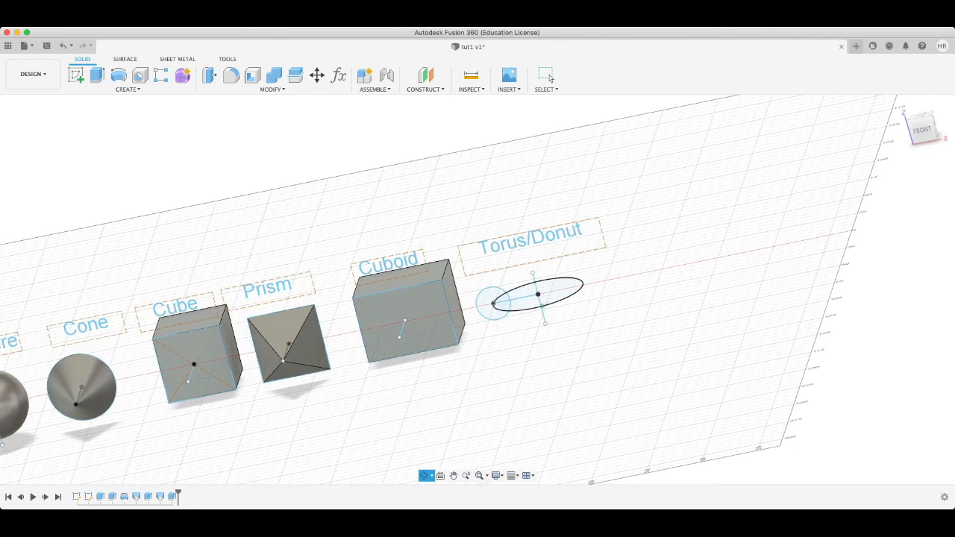
pyautogui.keyDown('shift'); pyautogui.moveTo(235, 352); pyautogui.dragTo(261, 344, button='middle'); pyautogui.keyUp('shift')
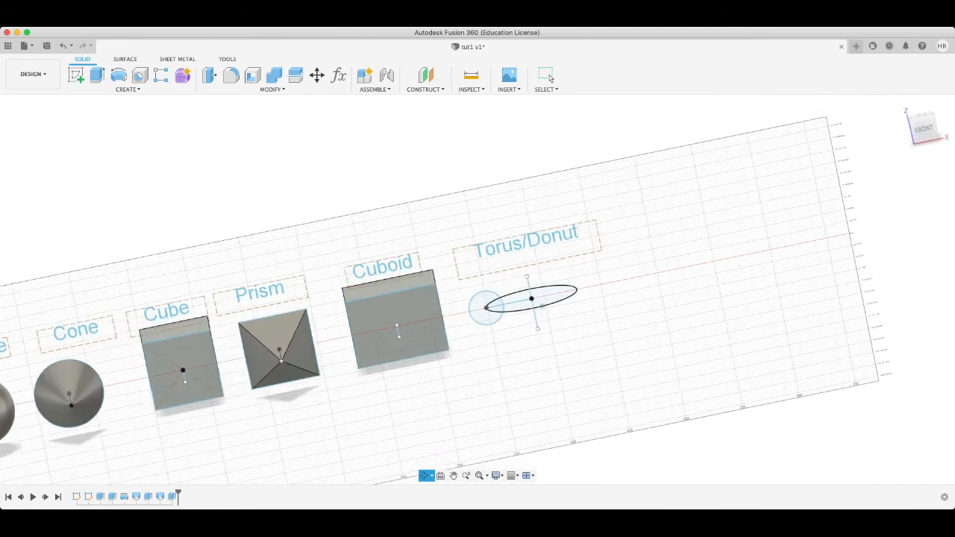
pyautogui.click(485, 307)
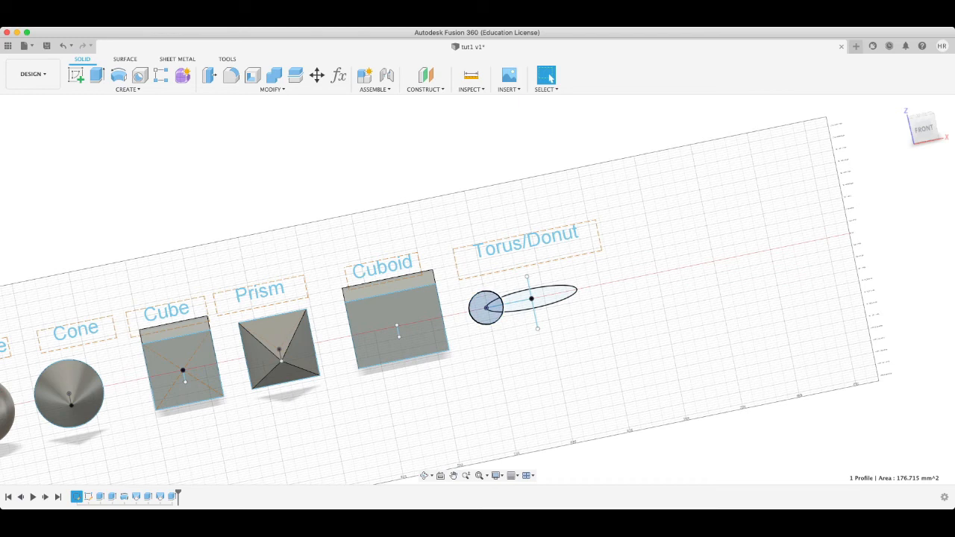
pyautogui.click(127, 90)
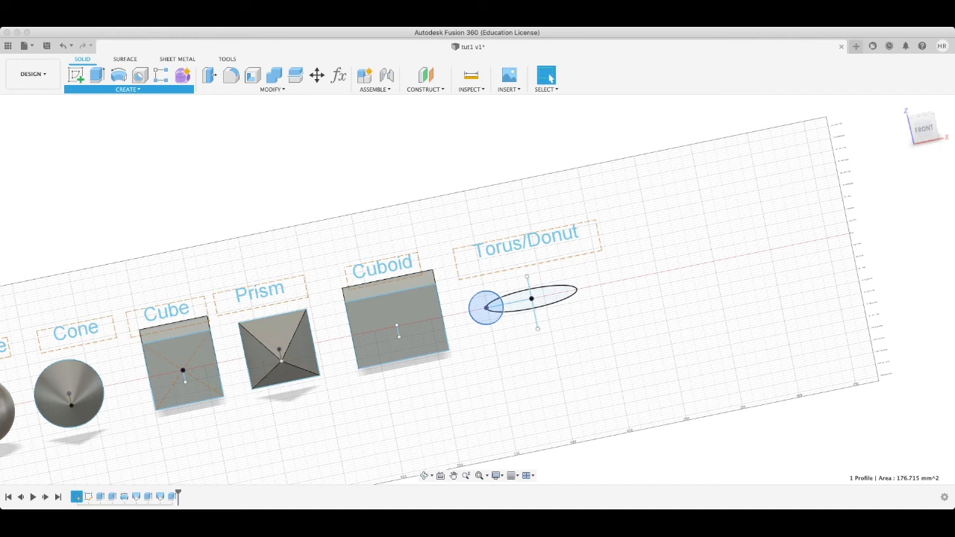
pyautogui.click(547, 76)
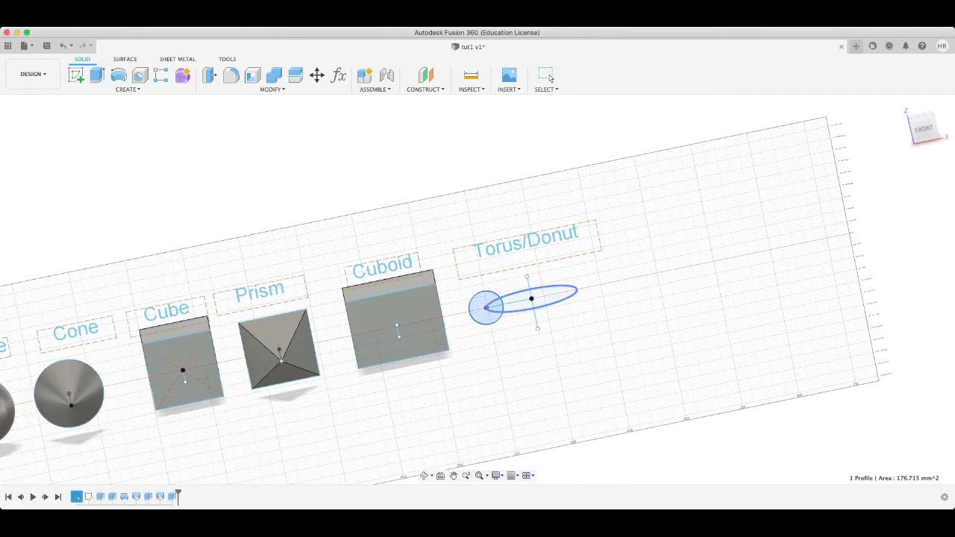
pyautogui.click(487, 307)
pyautogui.click(548, 76)
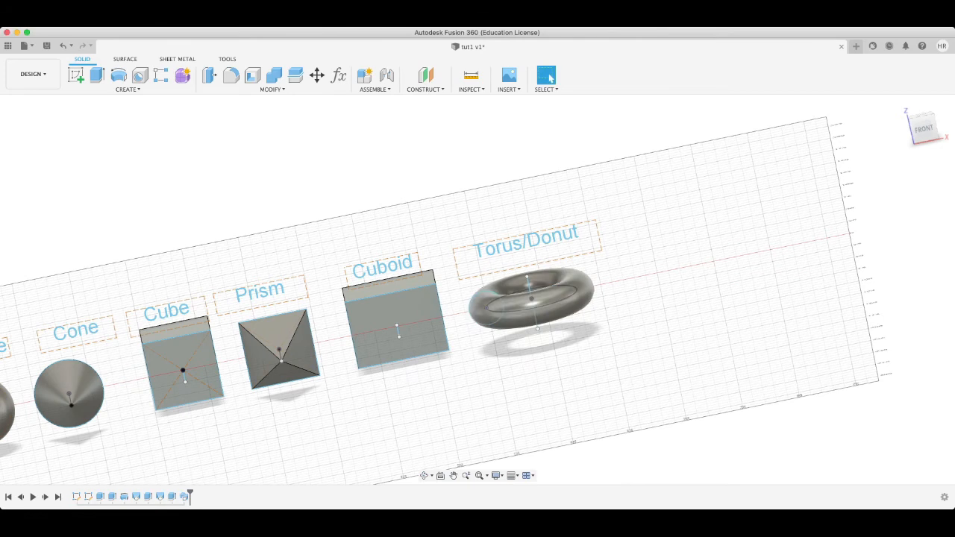
# Examine the finished row of solids, from the cylinder to the torus, from the front and from several raised angles.
pyautogui.moveTo(477, 299); pyautogui.dragTo(554, 181, button='middle')
pyautogui.scroll(-3, 411, 336)
pyautogui.keyDown('shift'); pyautogui.moveTo(411, 336); pyautogui.dragTo(464, 352, button='middle'); pyautogui.keyUp('shift')
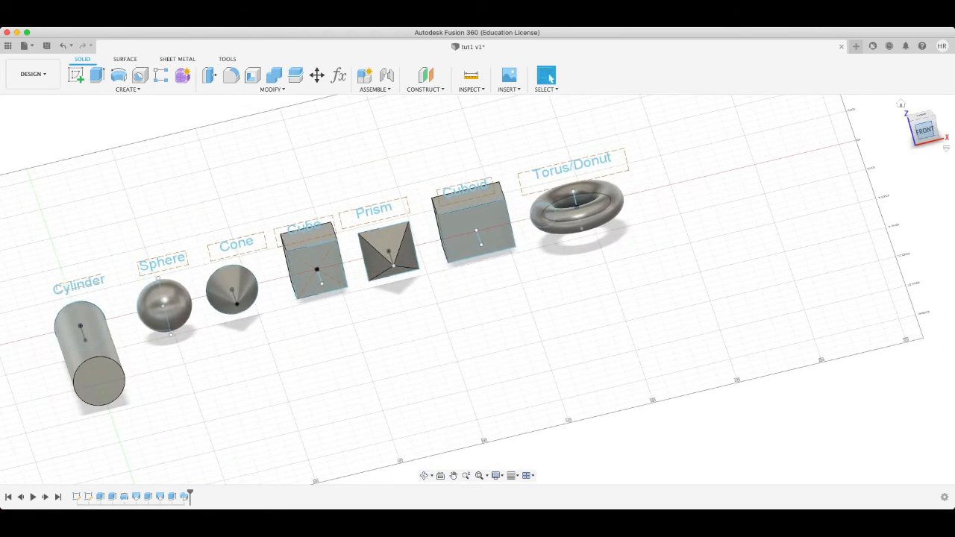
pyautogui.click(923, 130)
pyautogui.keyDown('shift'); pyautogui.moveTo(478, 299); pyautogui.dragTo(481, 340, button='middle'); pyautogui.keyUp('shift')
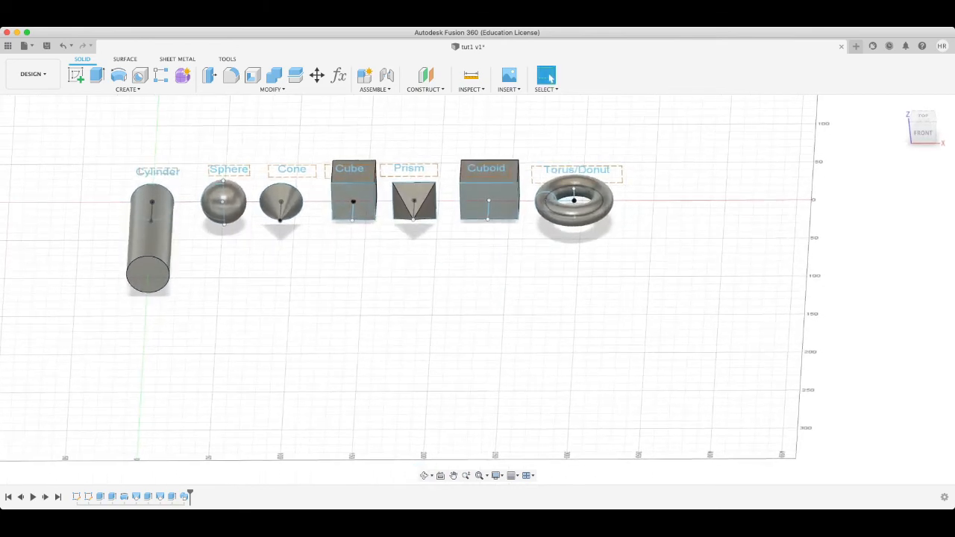
pyautogui.keyDown('shift'); pyautogui.moveTo(151, 241); pyautogui.dragTo(150, 236, button='middle'); pyautogui.keyUp('shift')
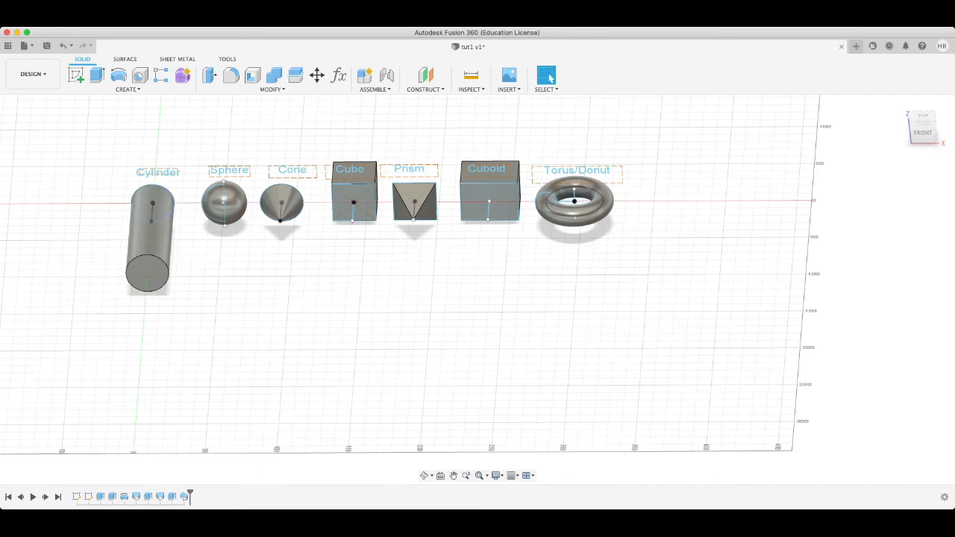
pyautogui.keyDown('shift'); pyautogui.moveTo(222, 222); pyautogui.dragTo(213, 203, button='middle'); pyautogui.keyUp('shift')
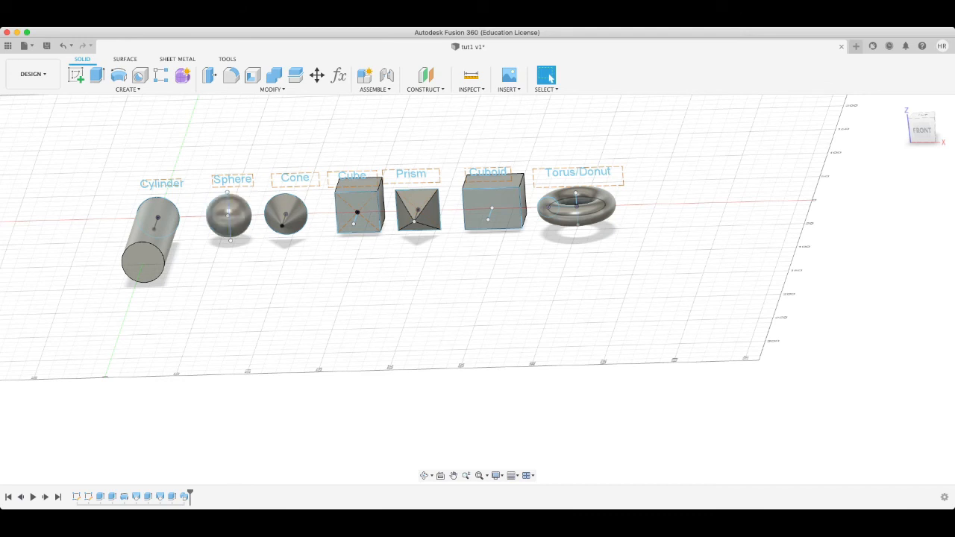
pyautogui.keyDown('shift'); pyautogui.moveTo(270, 209); pyautogui.dragTo(287, 214, button='middle'); pyautogui.keyUp('shift')
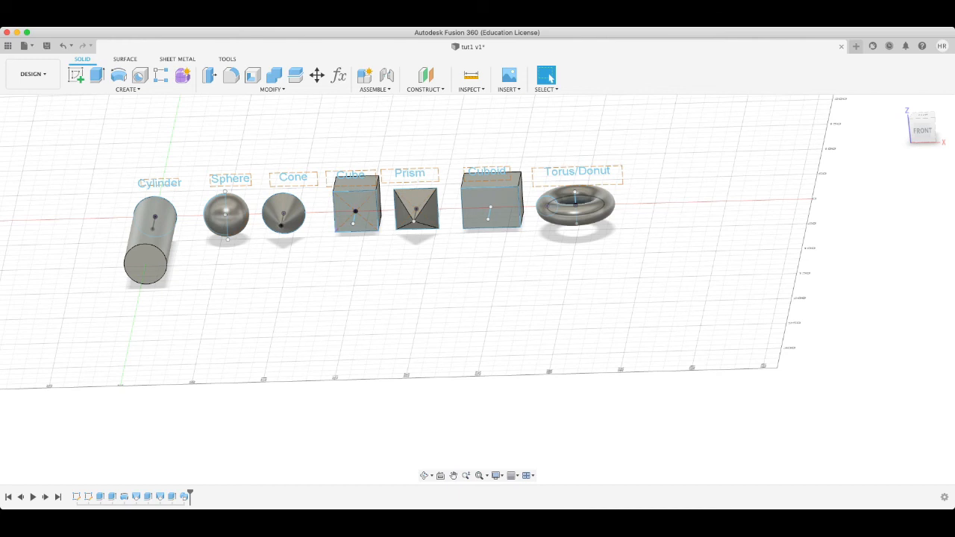
pyautogui.keyDown('shift'); pyautogui.moveTo(369, 193); pyautogui.dragTo(369, 217, button='middle'); pyautogui.keyUp('shift')
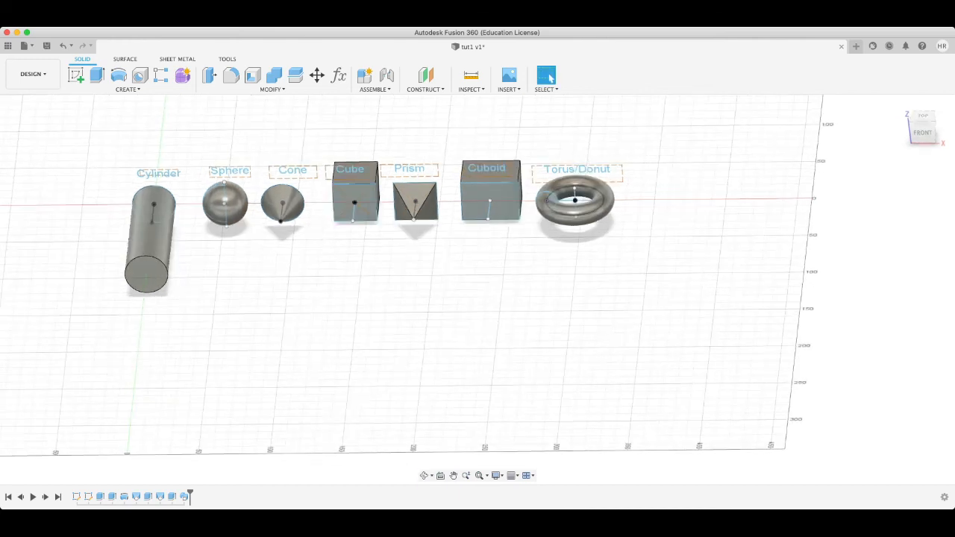
pyautogui.keyDown('shift'); pyautogui.moveTo(373, 255); pyautogui.dragTo(375, 220, button='middle'); pyautogui.keyUp('shift')
pyautogui.click(549, 77)
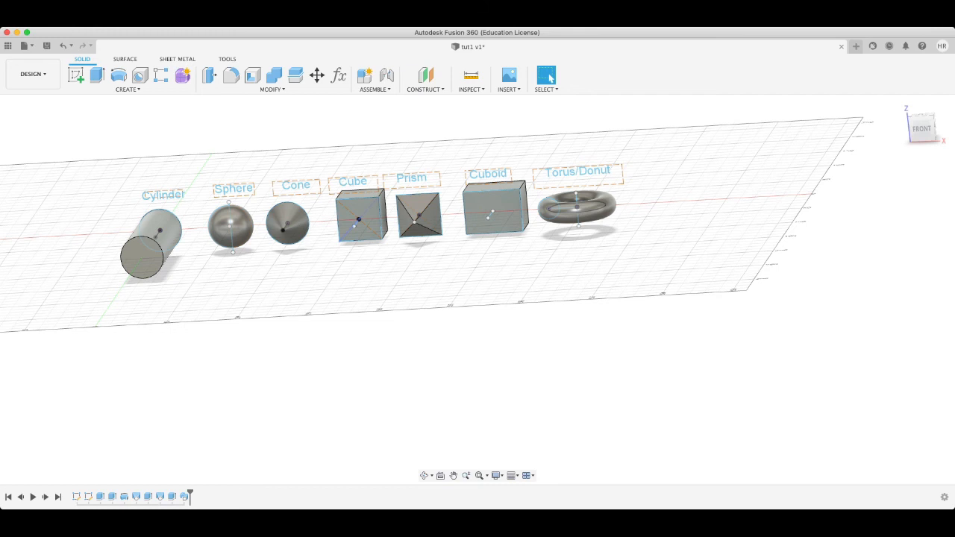
pyautogui.keyDown('shift'); pyautogui.moveTo(361, 188); pyautogui.dragTo(361, 216, button='middle'); pyautogui.keyUp('shift')
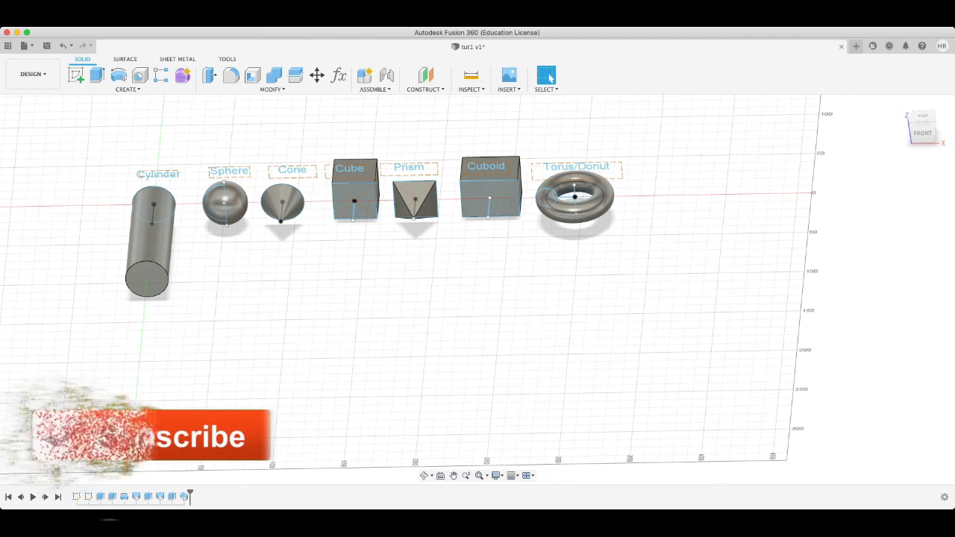
pyautogui.keyDown('shift'); pyautogui.moveTo(461, 202); pyautogui.dragTo(436, 173, button='middle'); pyautogui.keyUp('shift')
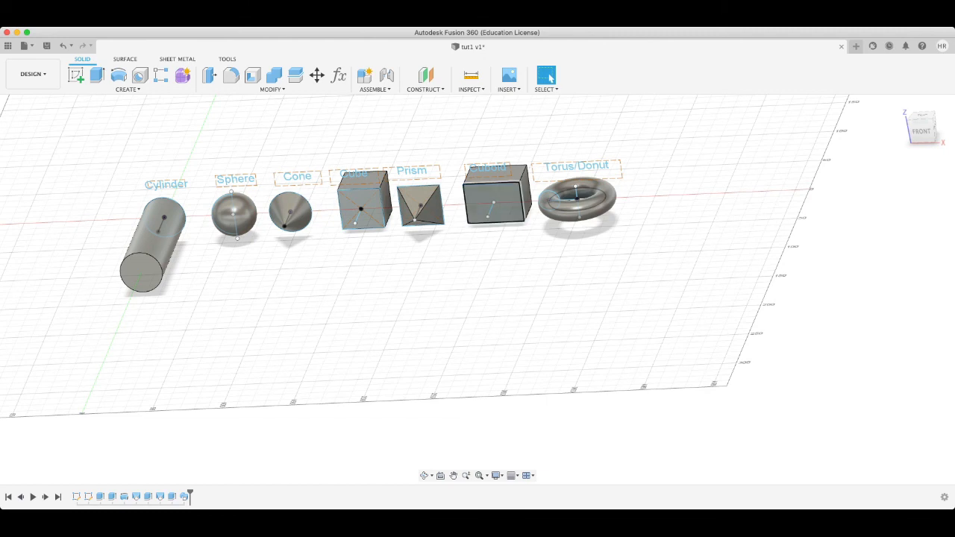
pyautogui.keyDown('shift'); pyautogui.moveTo(511, 176); pyautogui.dragTo(512, 213, button='middle'); pyautogui.keyUp('shift')
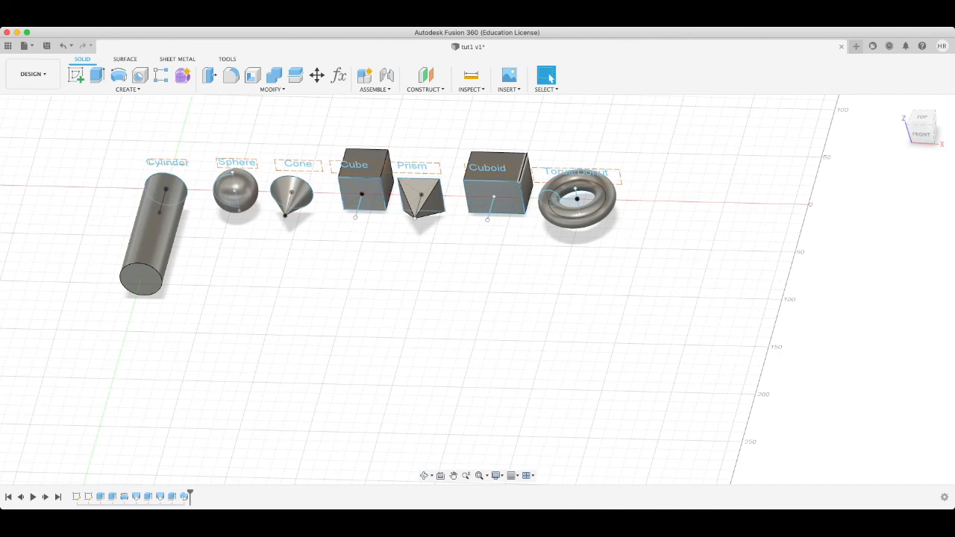
pyautogui.keyDown('shift'); pyautogui.moveTo(519, 176); pyautogui.dragTo(523, 145, button='middle'); pyautogui.keyUp('shift')
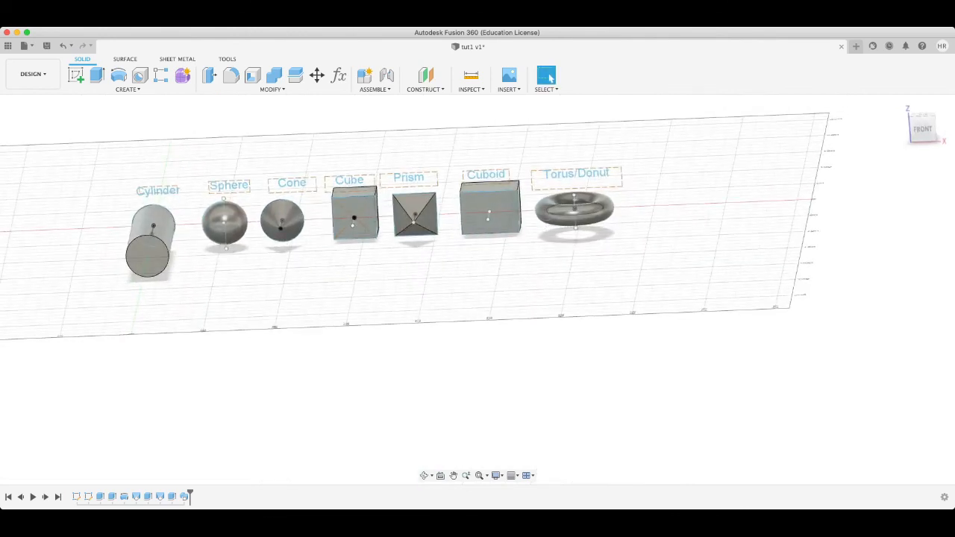